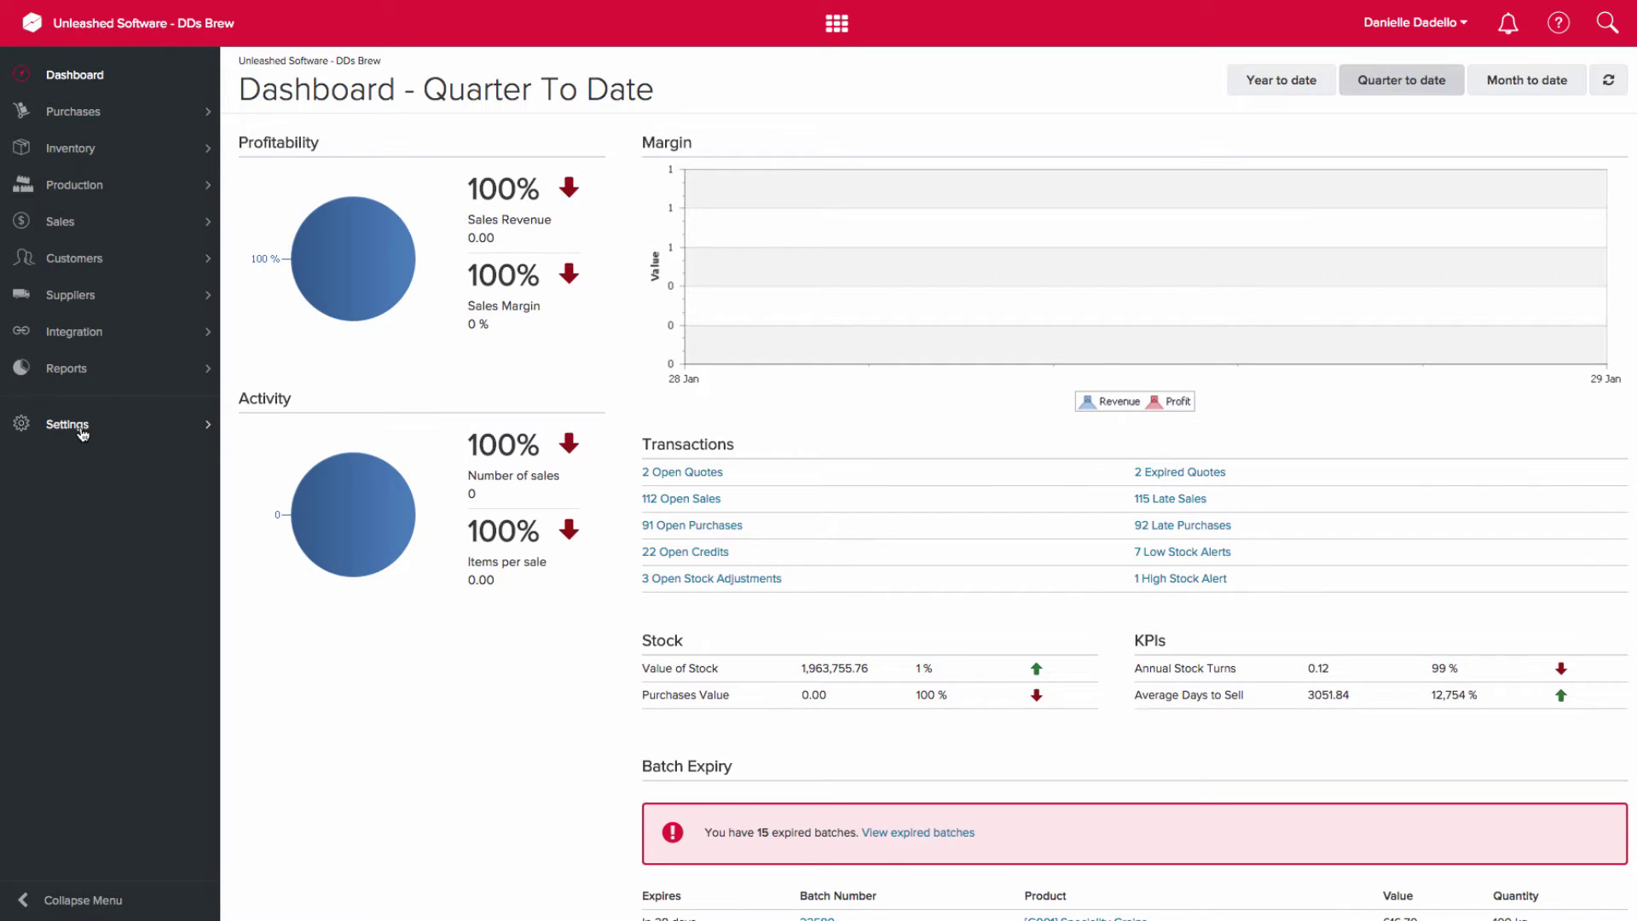
# Step: Open the document designer for sales orders
pyautogui.click(82, 432)
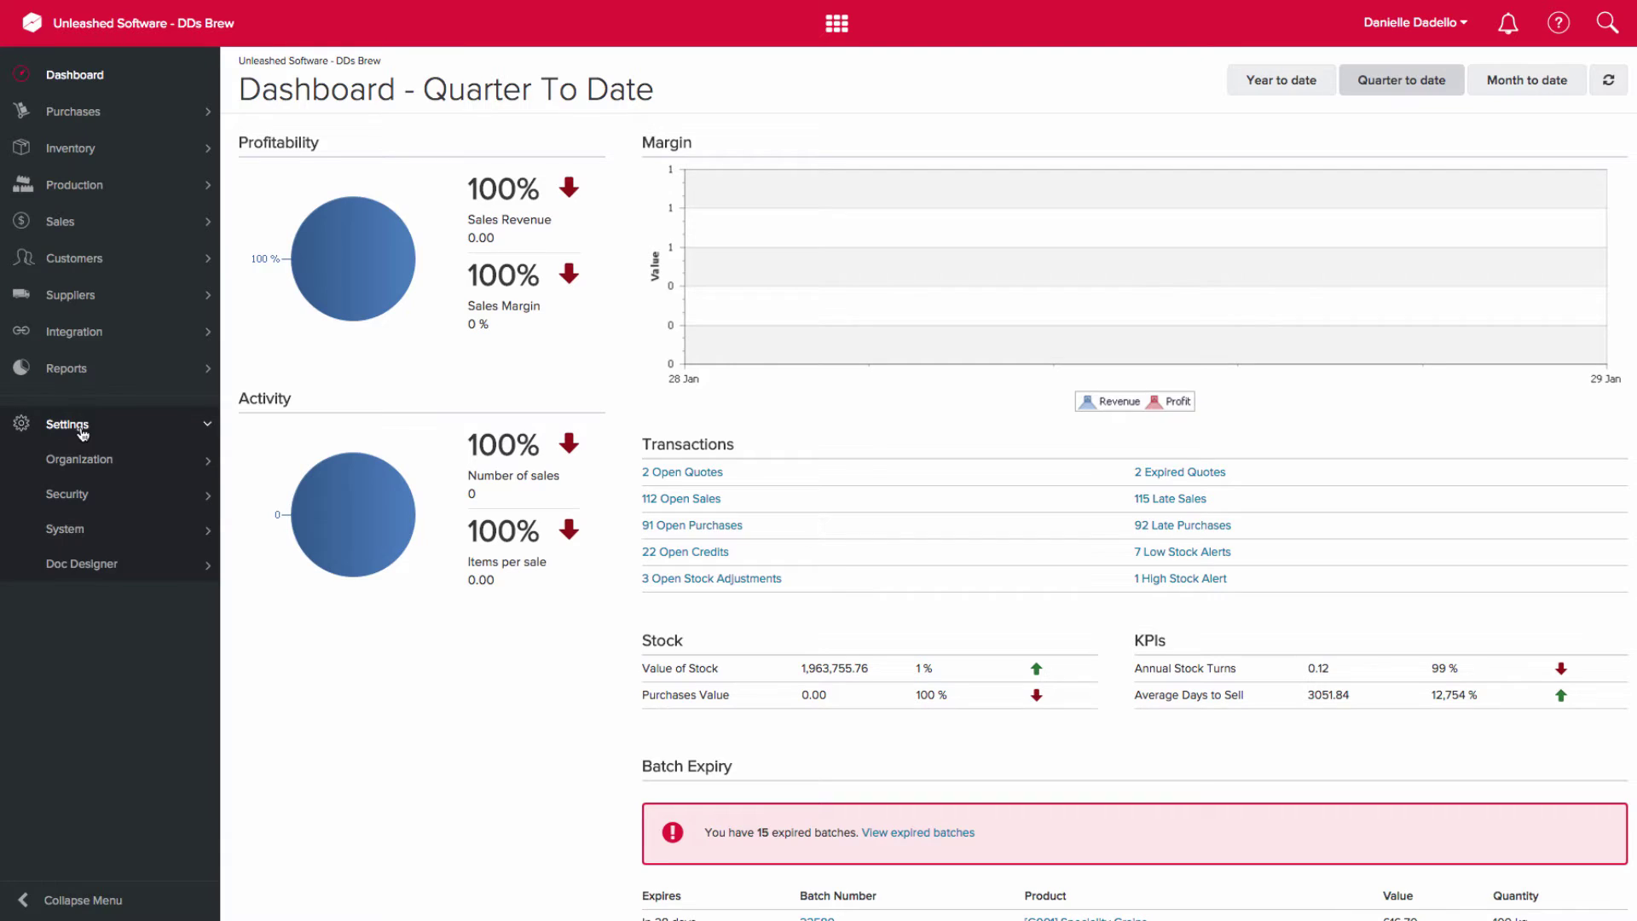
pyautogui.click(89, 567)
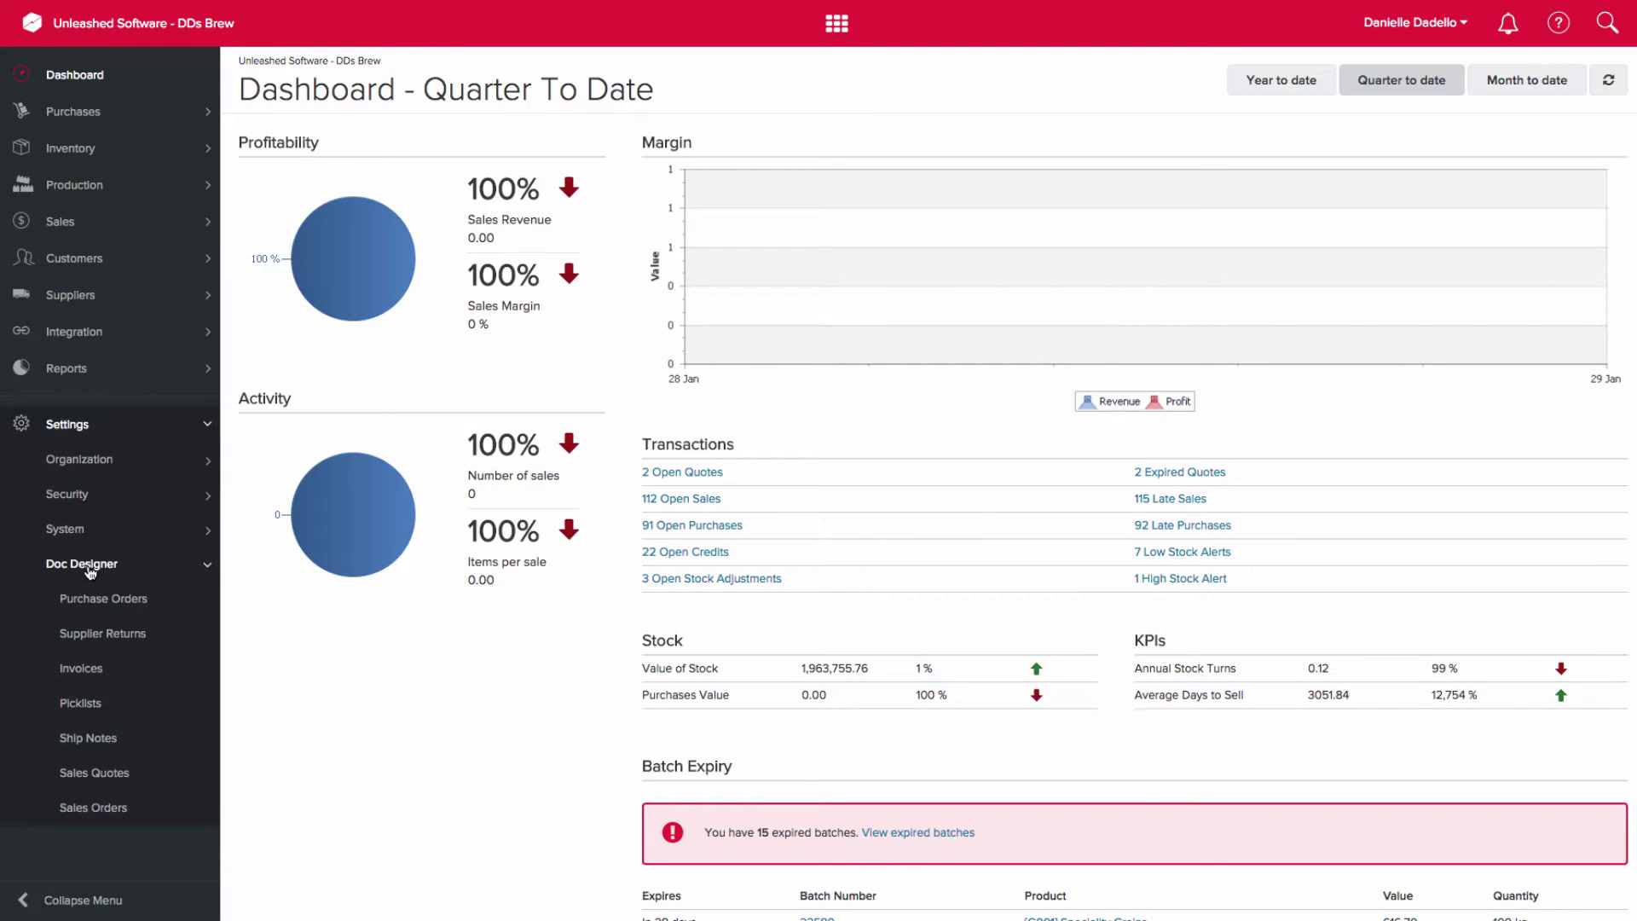
pyautogui.click(90, 631)
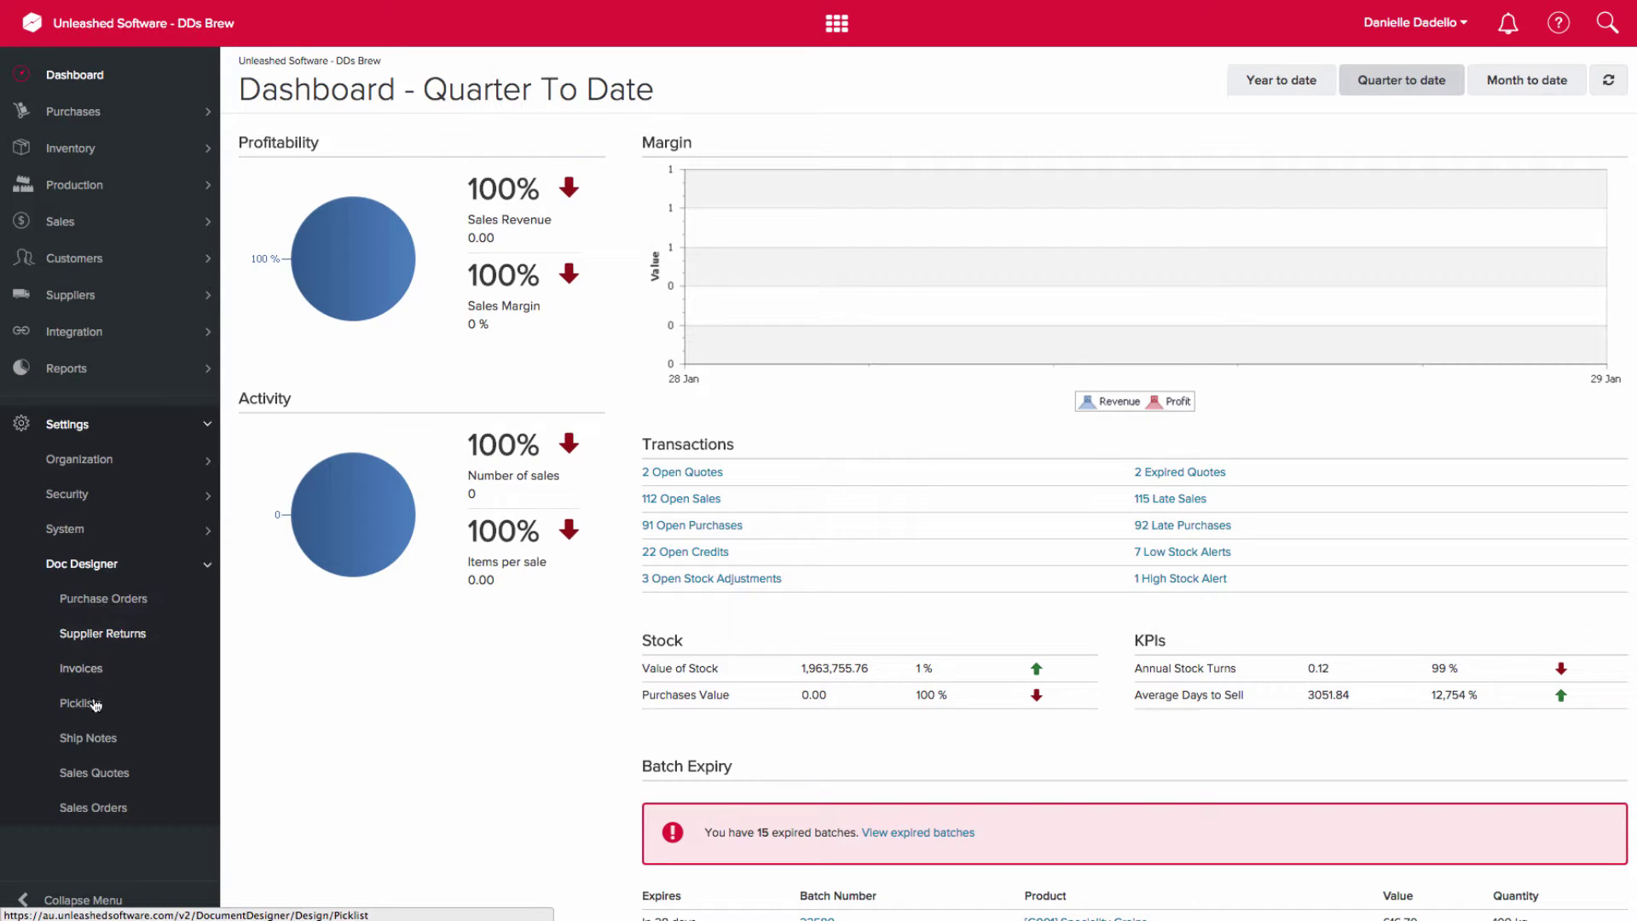
pyautogui.click(110, 815)
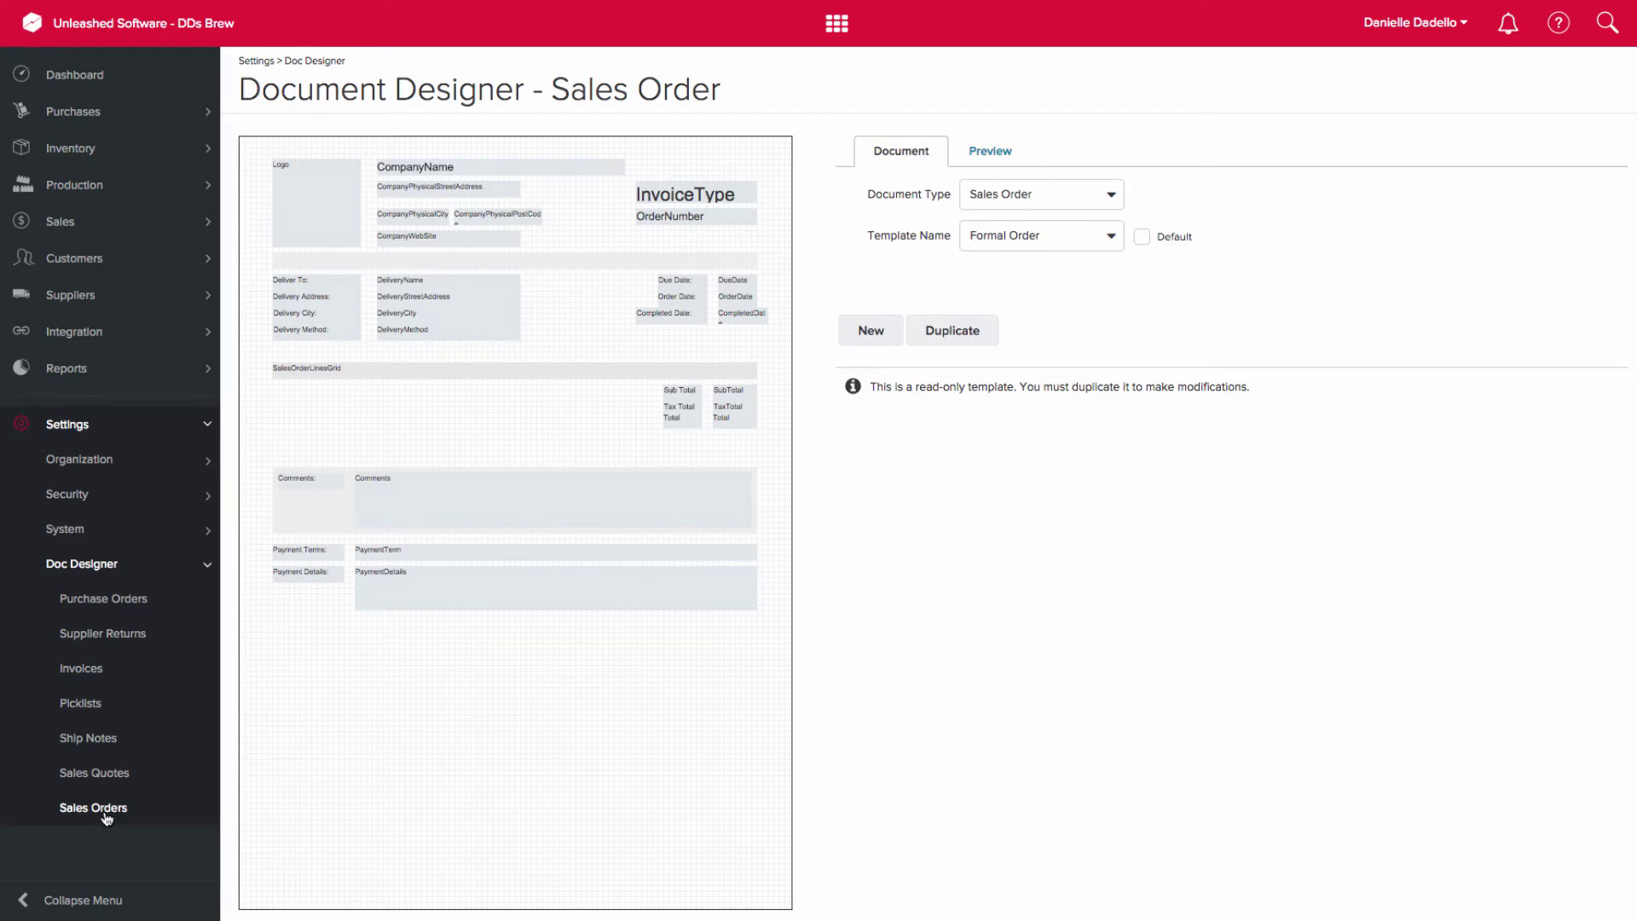
# Step: Duplicate the Formal Order sales order template under the name Bewing Template
pyautogui.click(1106, 205)
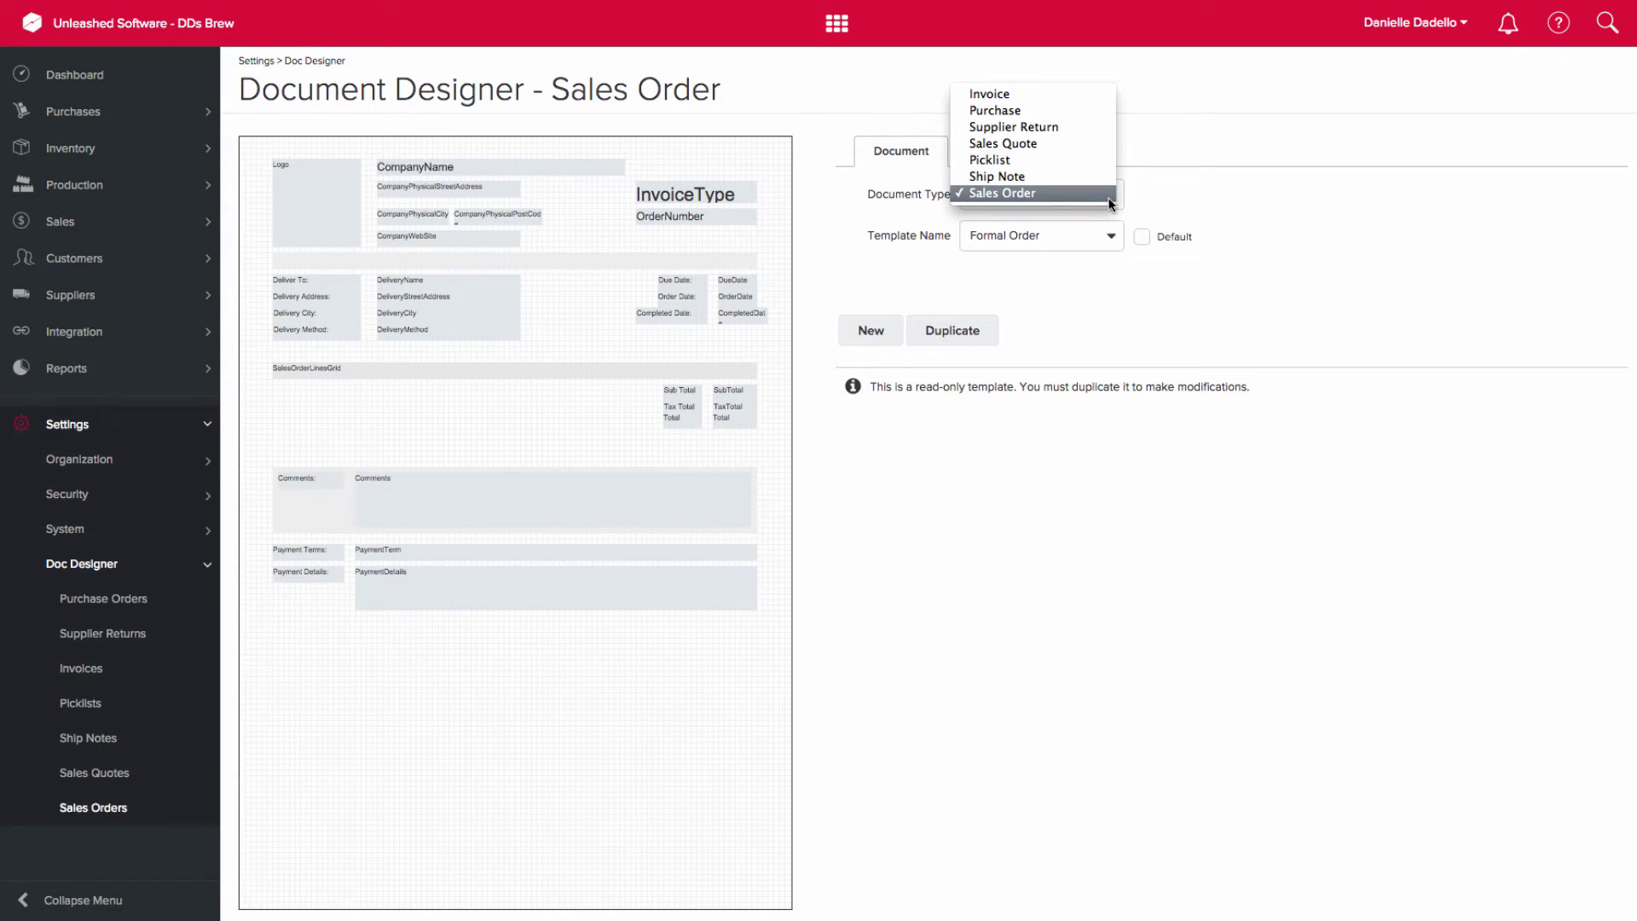
pyautogui.click(1110, 194)
pyautogui.click(1112, 238)
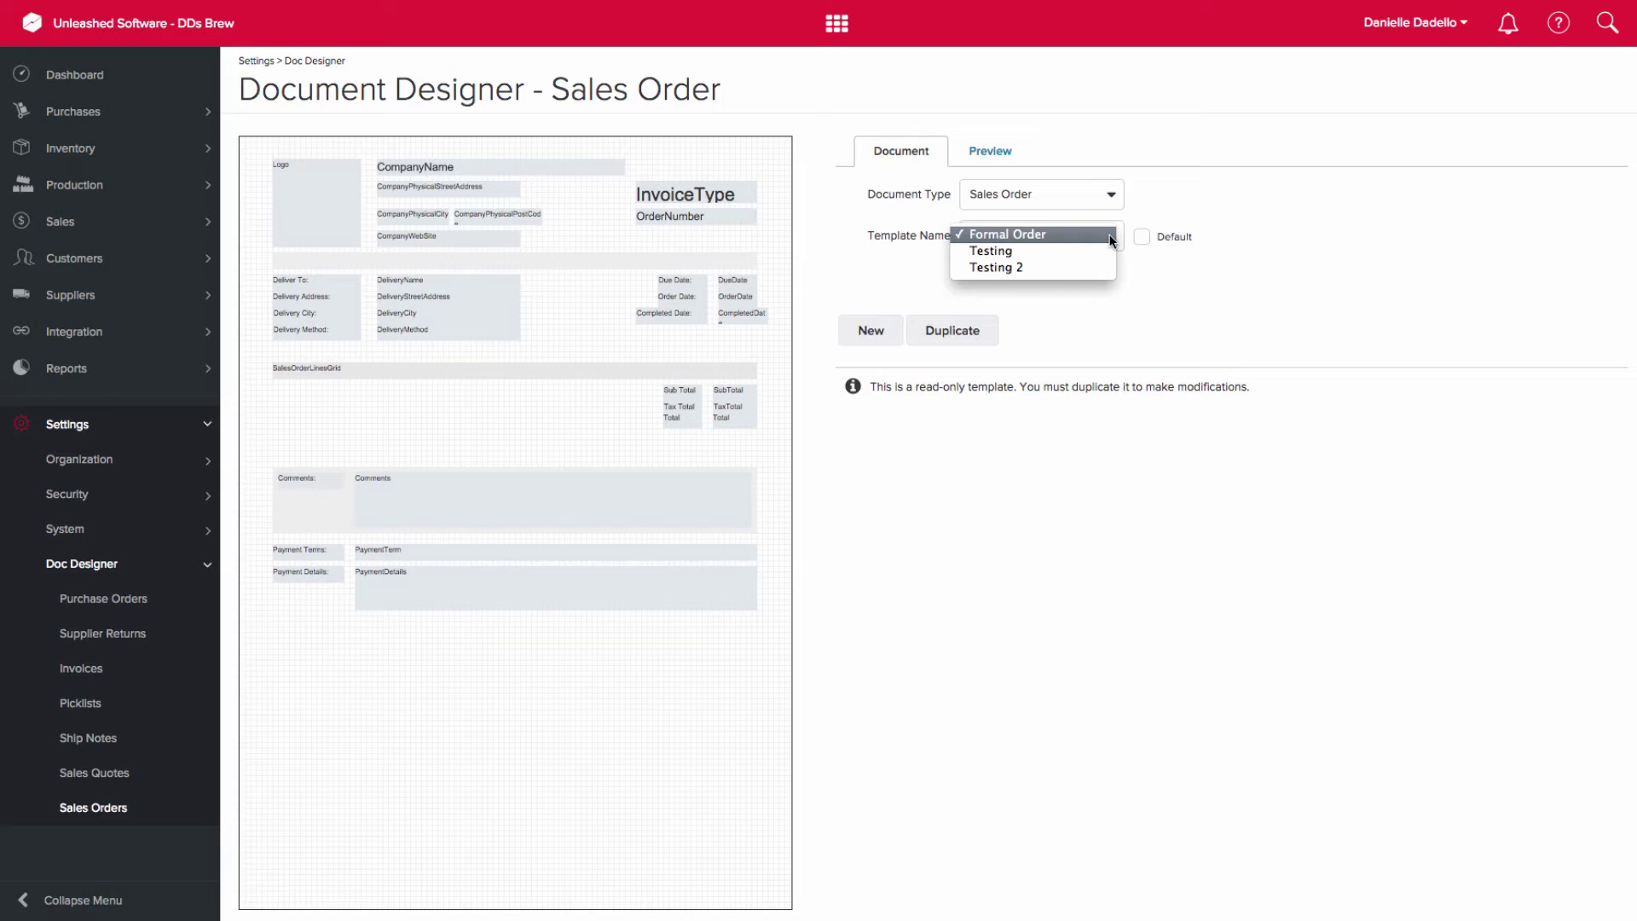
pyautogui.click(1112, 242)
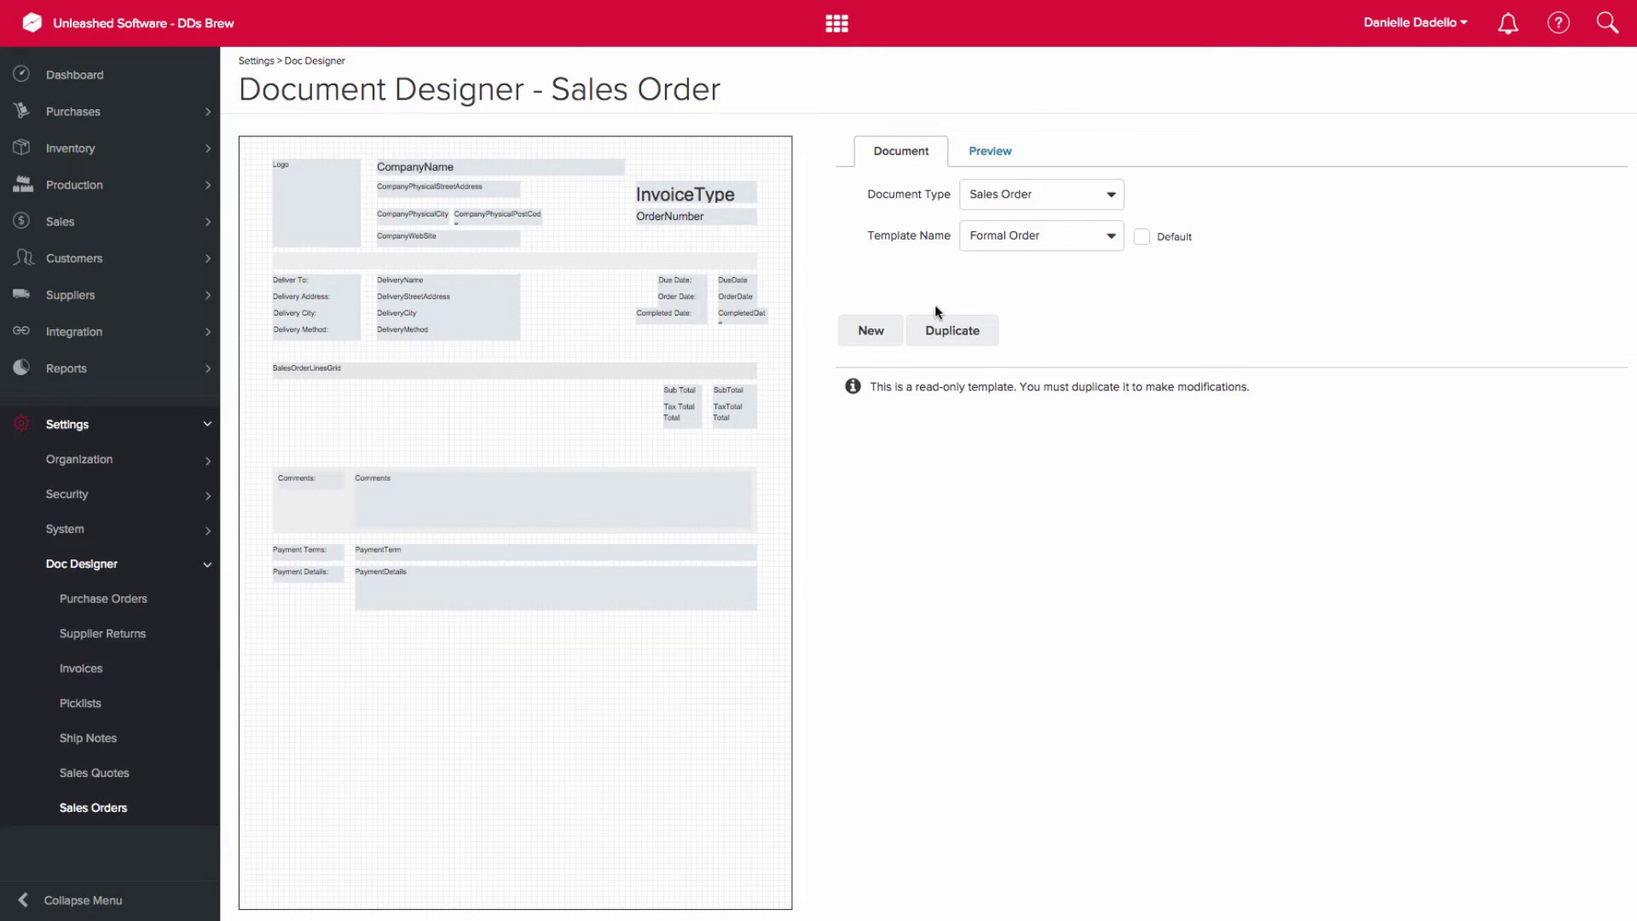
pyautogui.click(916, 330)
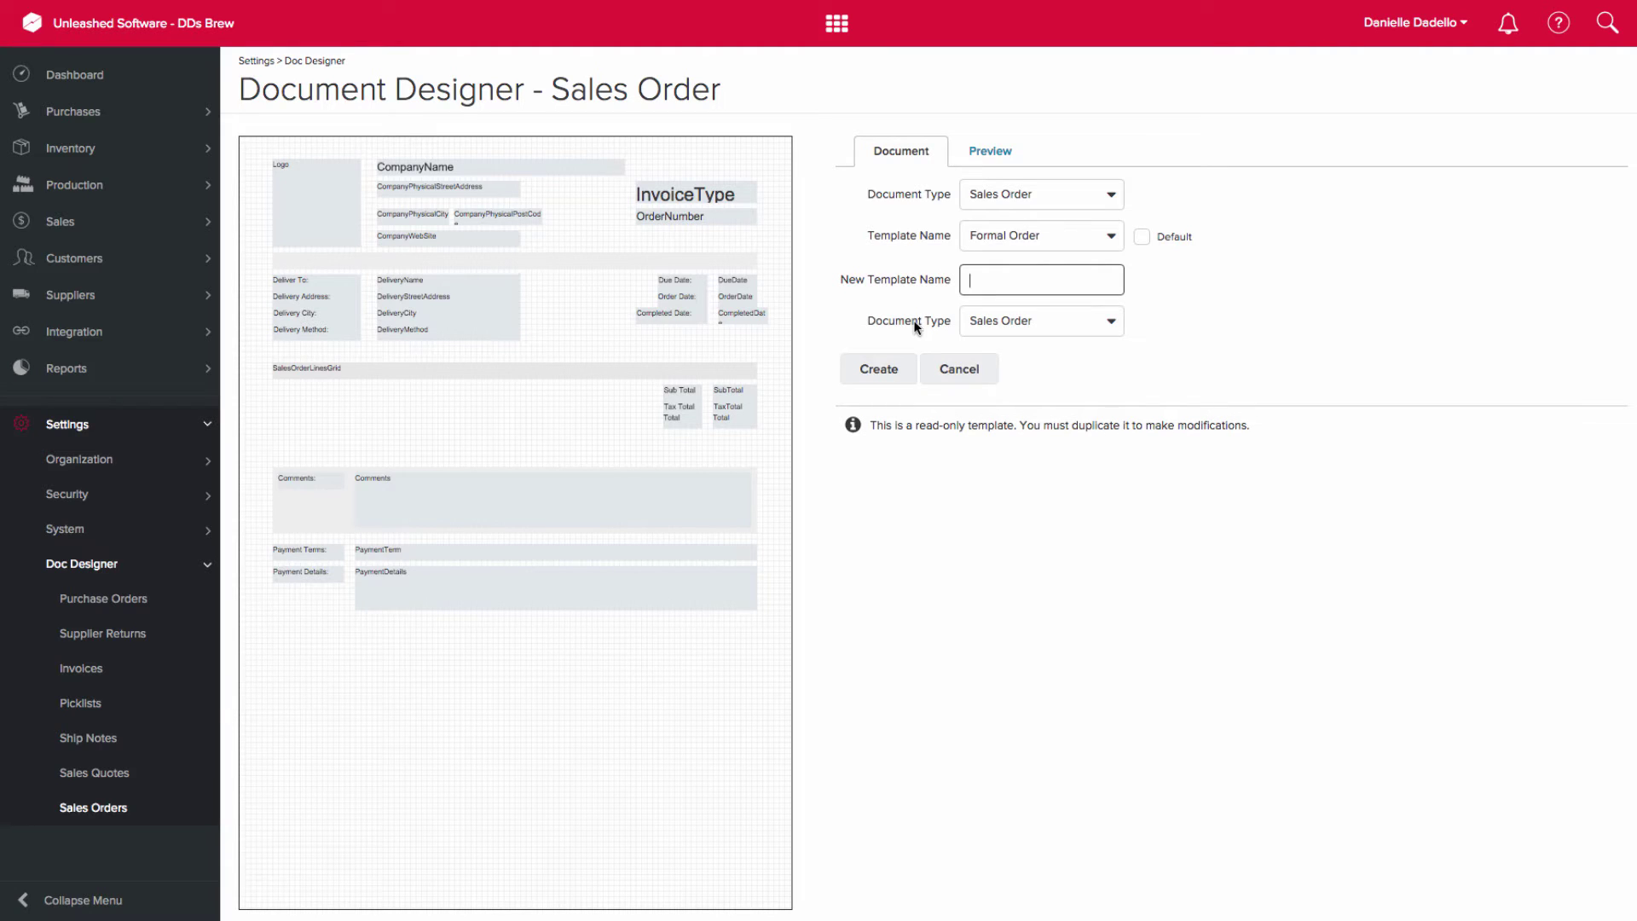
pyautogui.write('Bewing Template')
pyautogui.click(883, 370)
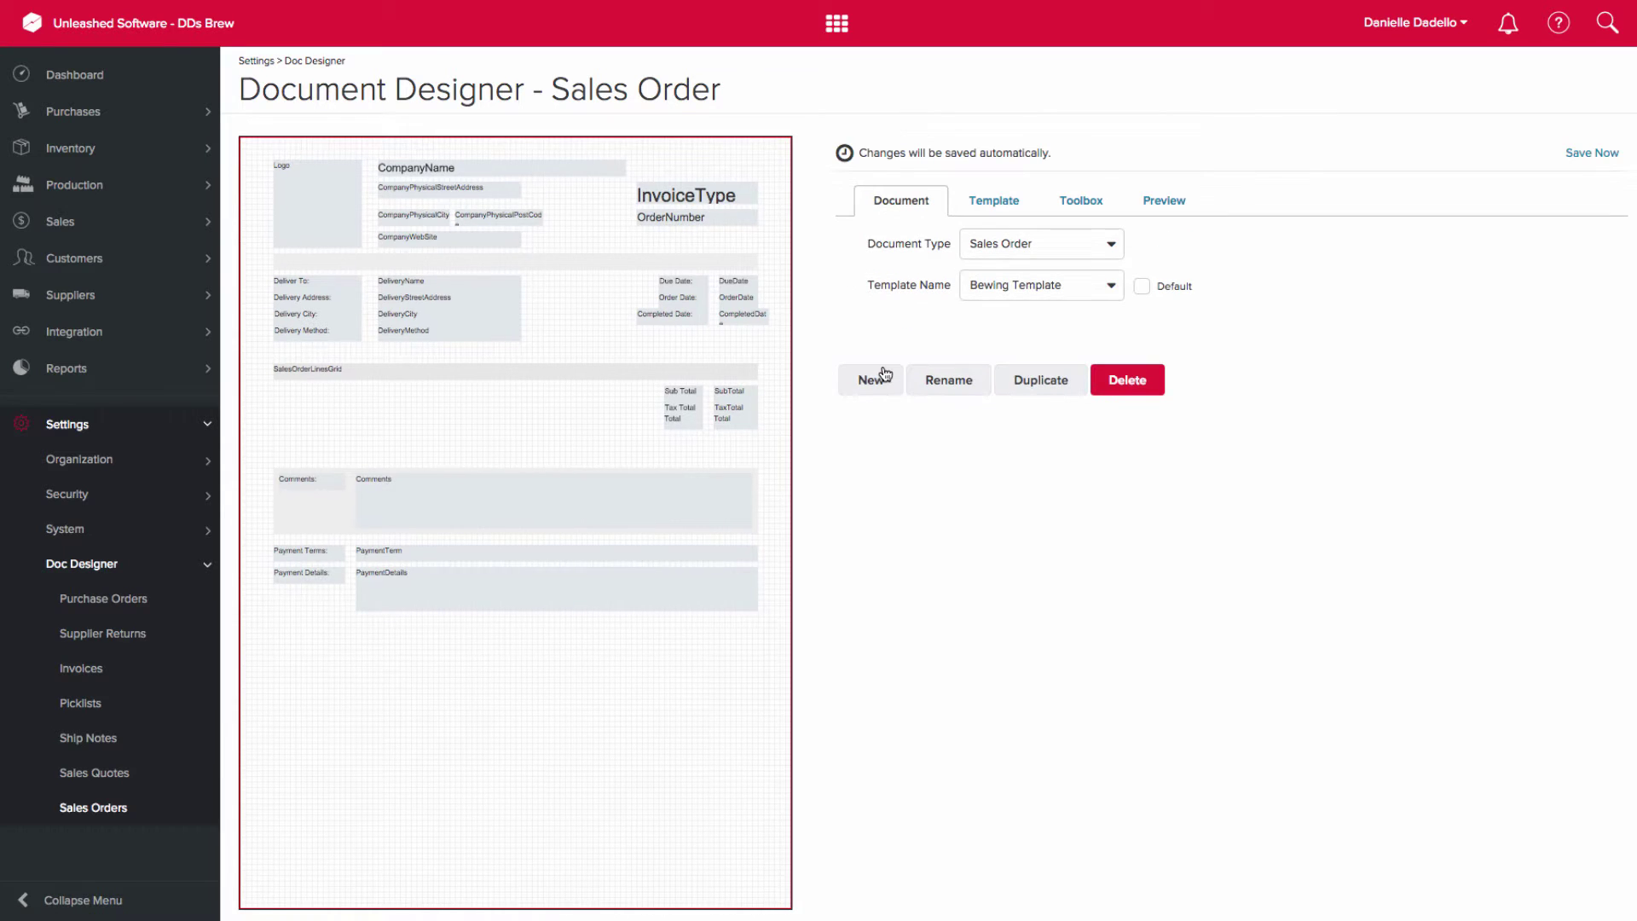
# Step: Review the fields available in the company, delivery, customer and contact data groups
pyautogui.click(1095, 211)
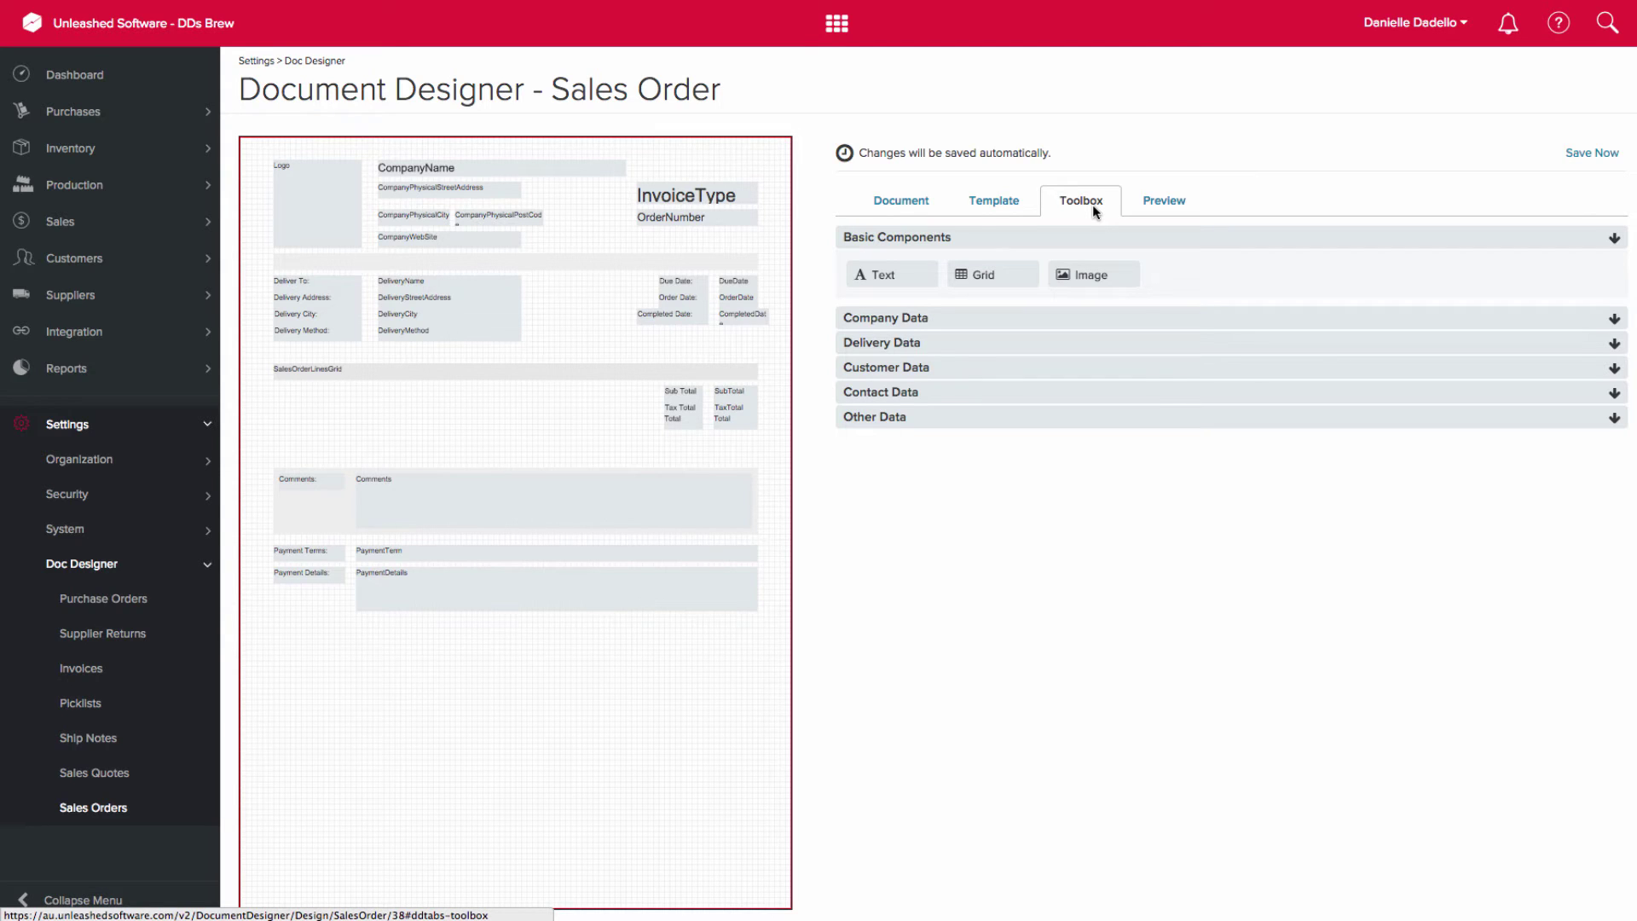
pyautogui.click(1615, 321)
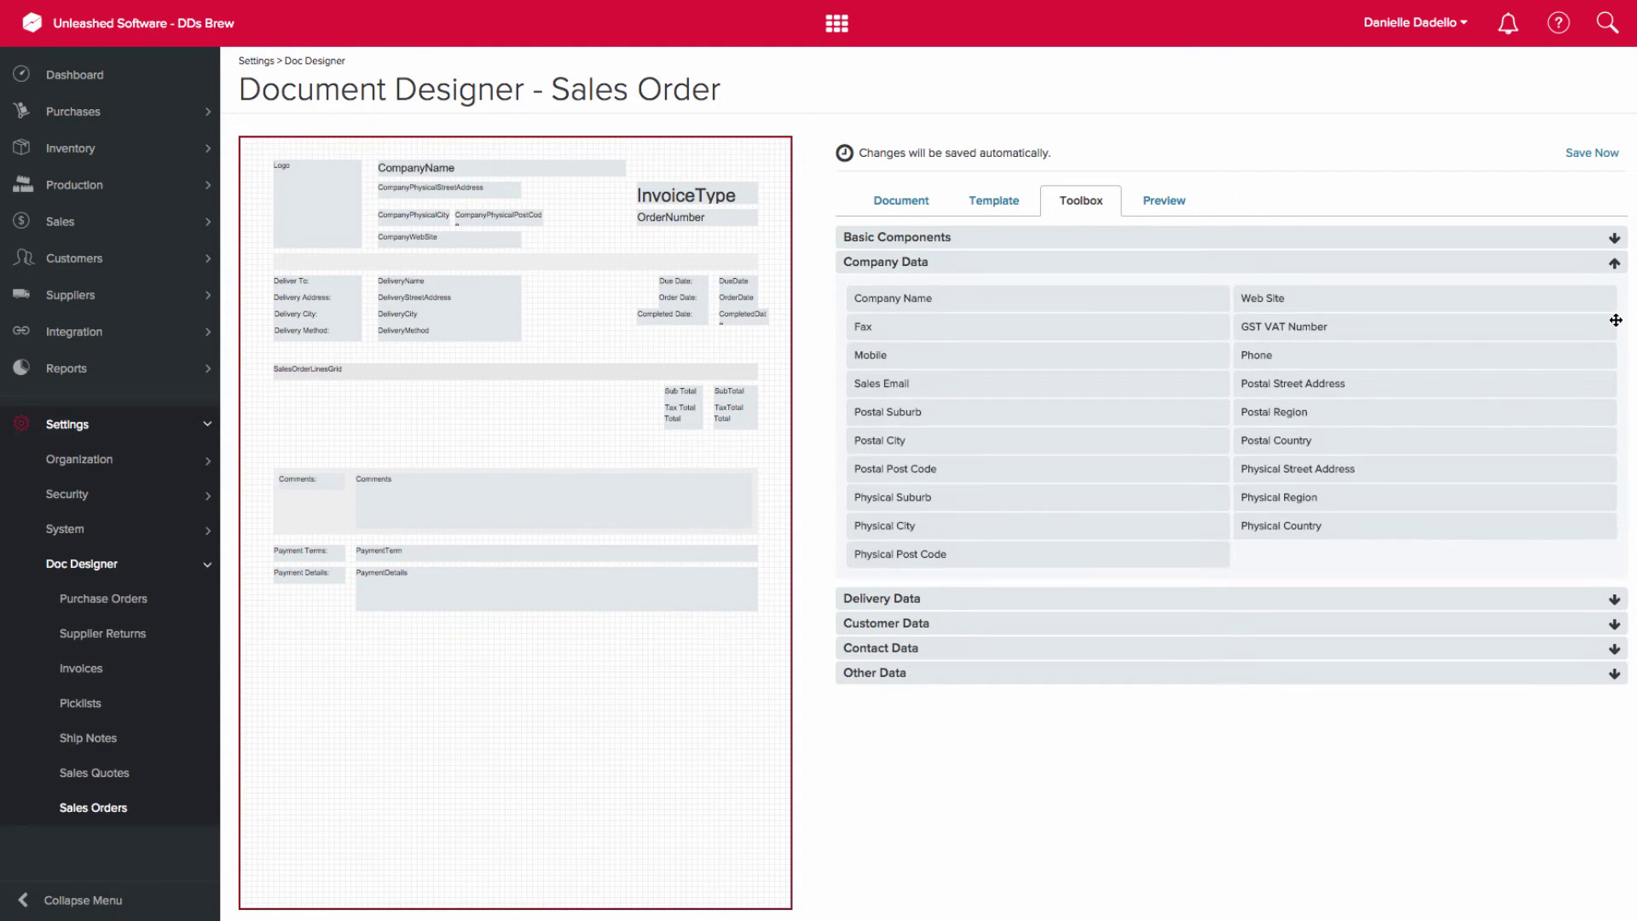
pyautogui.click(1619, 607)
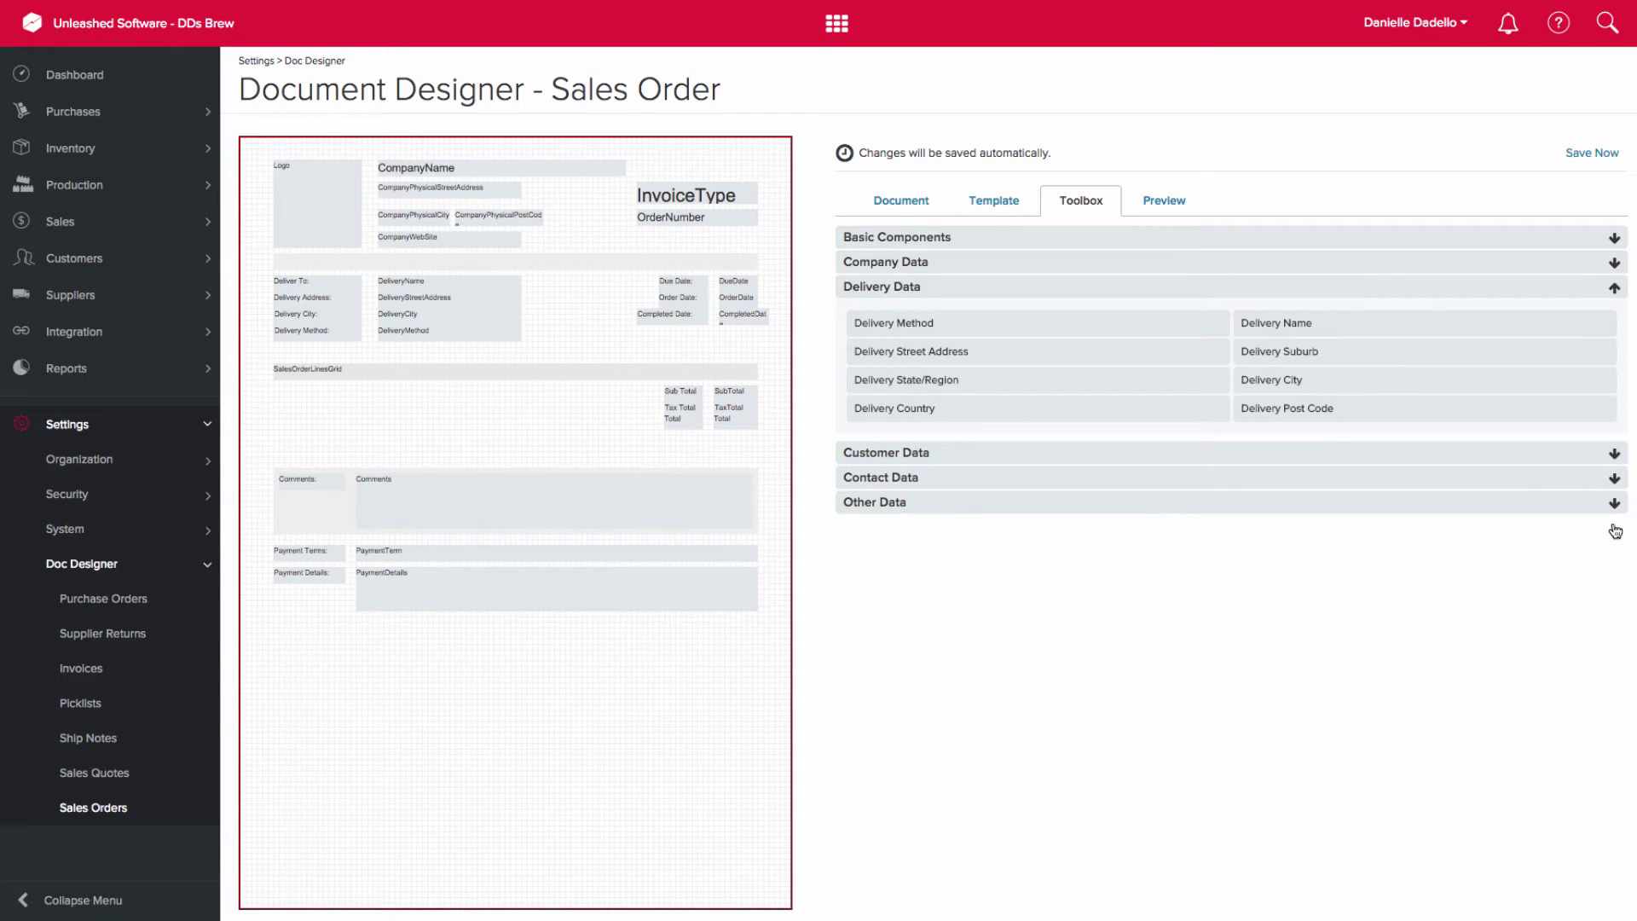
pyautogui.click(1615, 456)
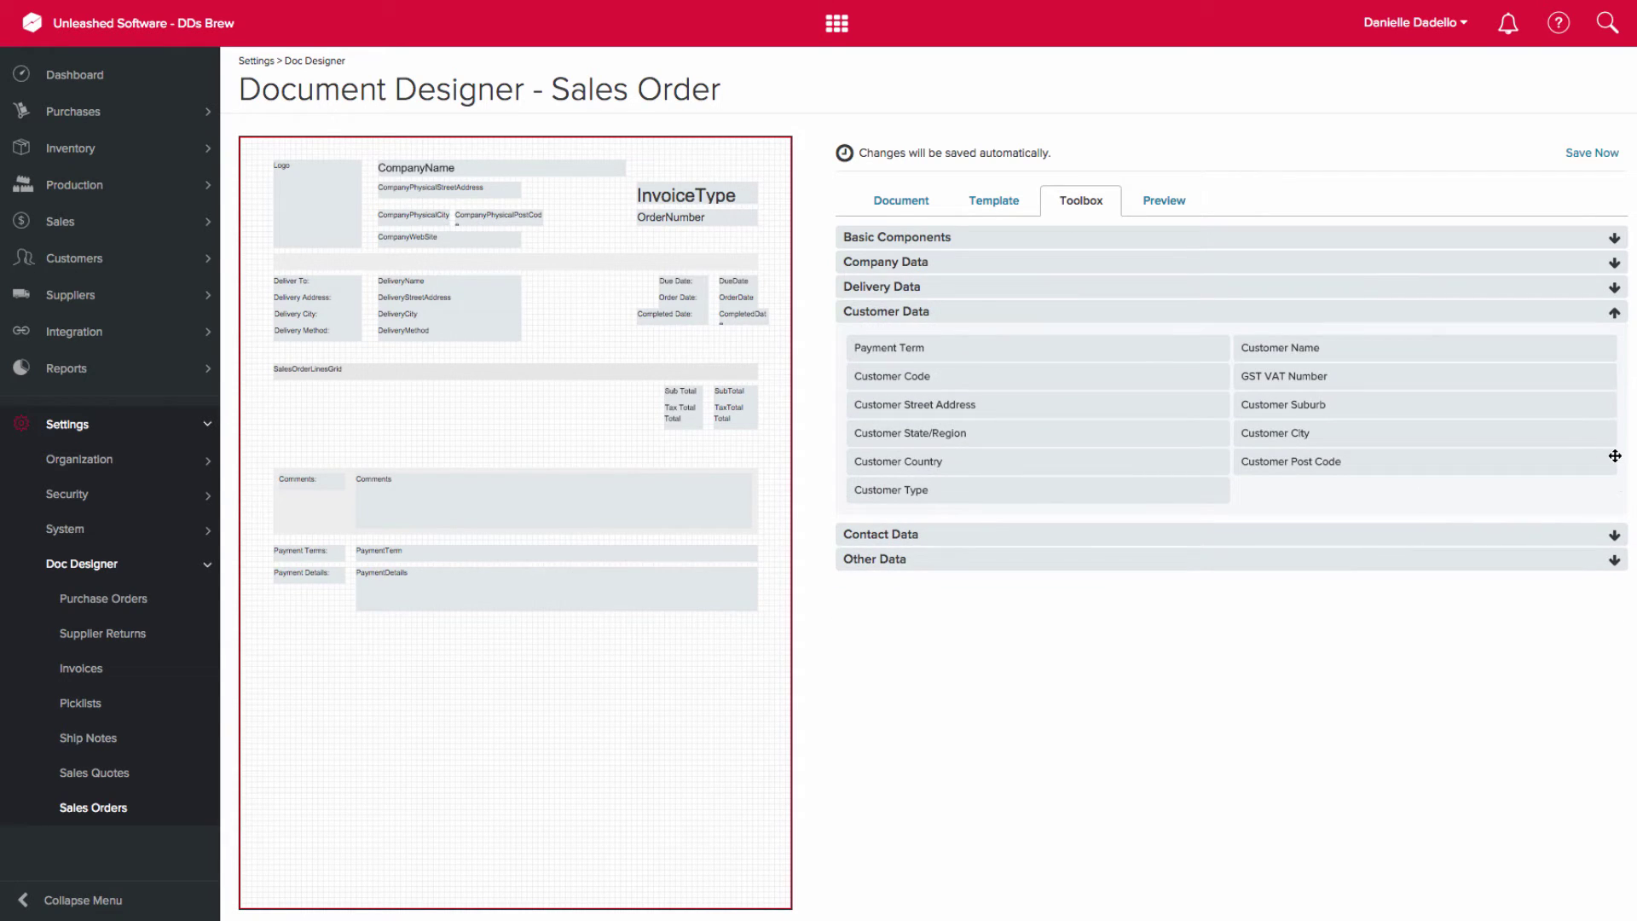
pyautogui.click(1614, 535)
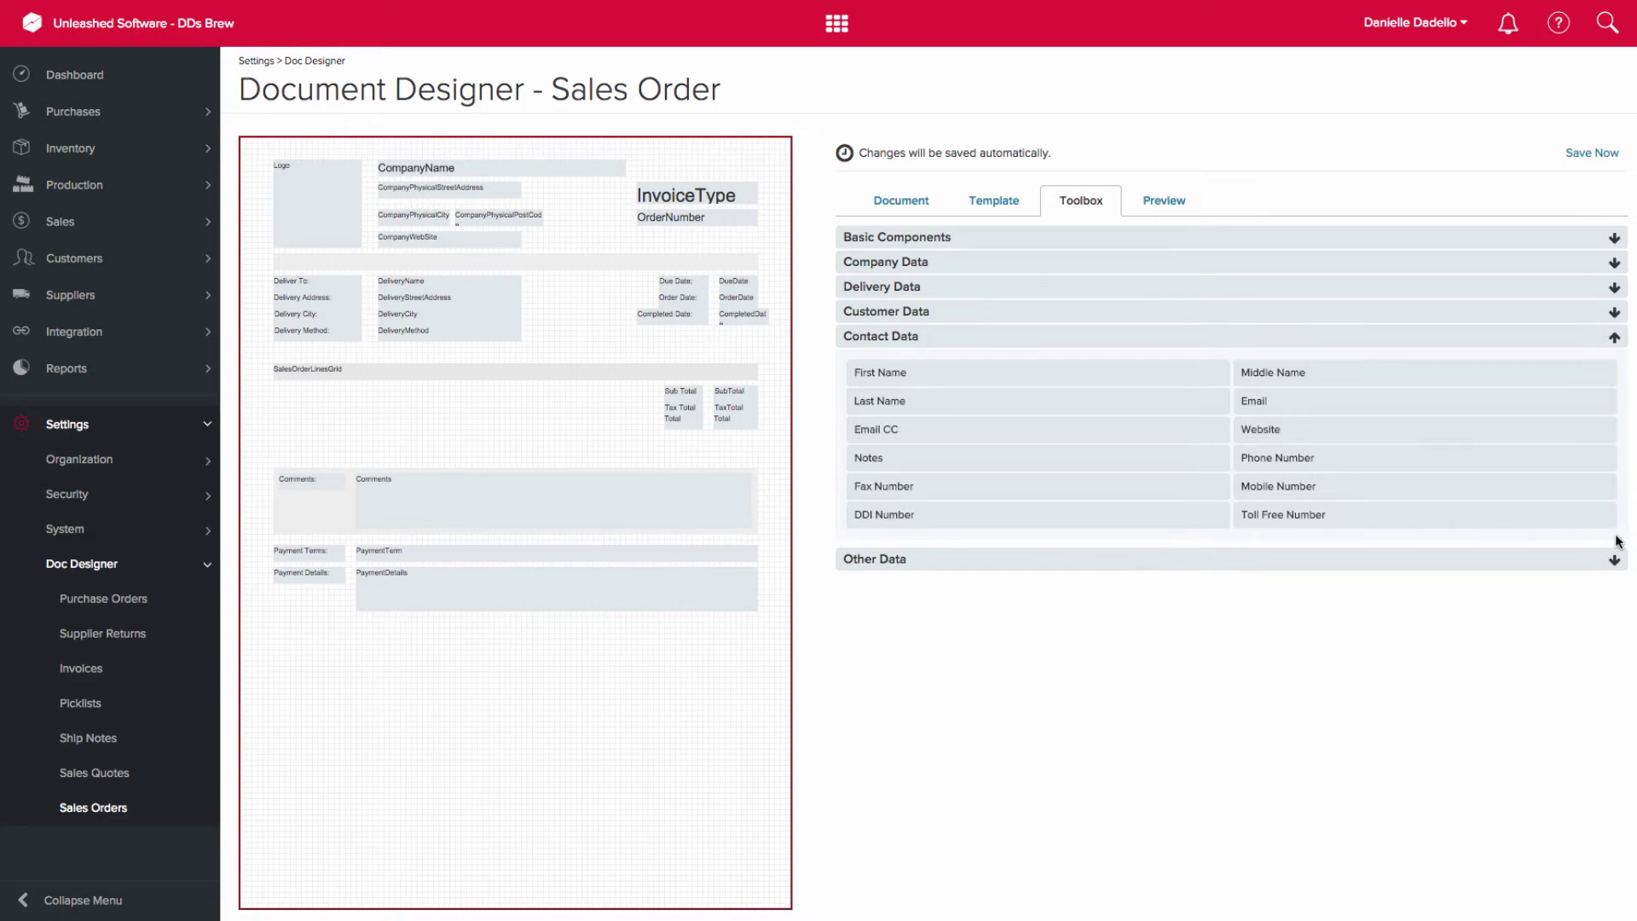
# Step: Add the Salesperson Email and Salesperson Full Name fields with their labels in two aligned rows below the payment details
pyautogui.click(1614, 560)
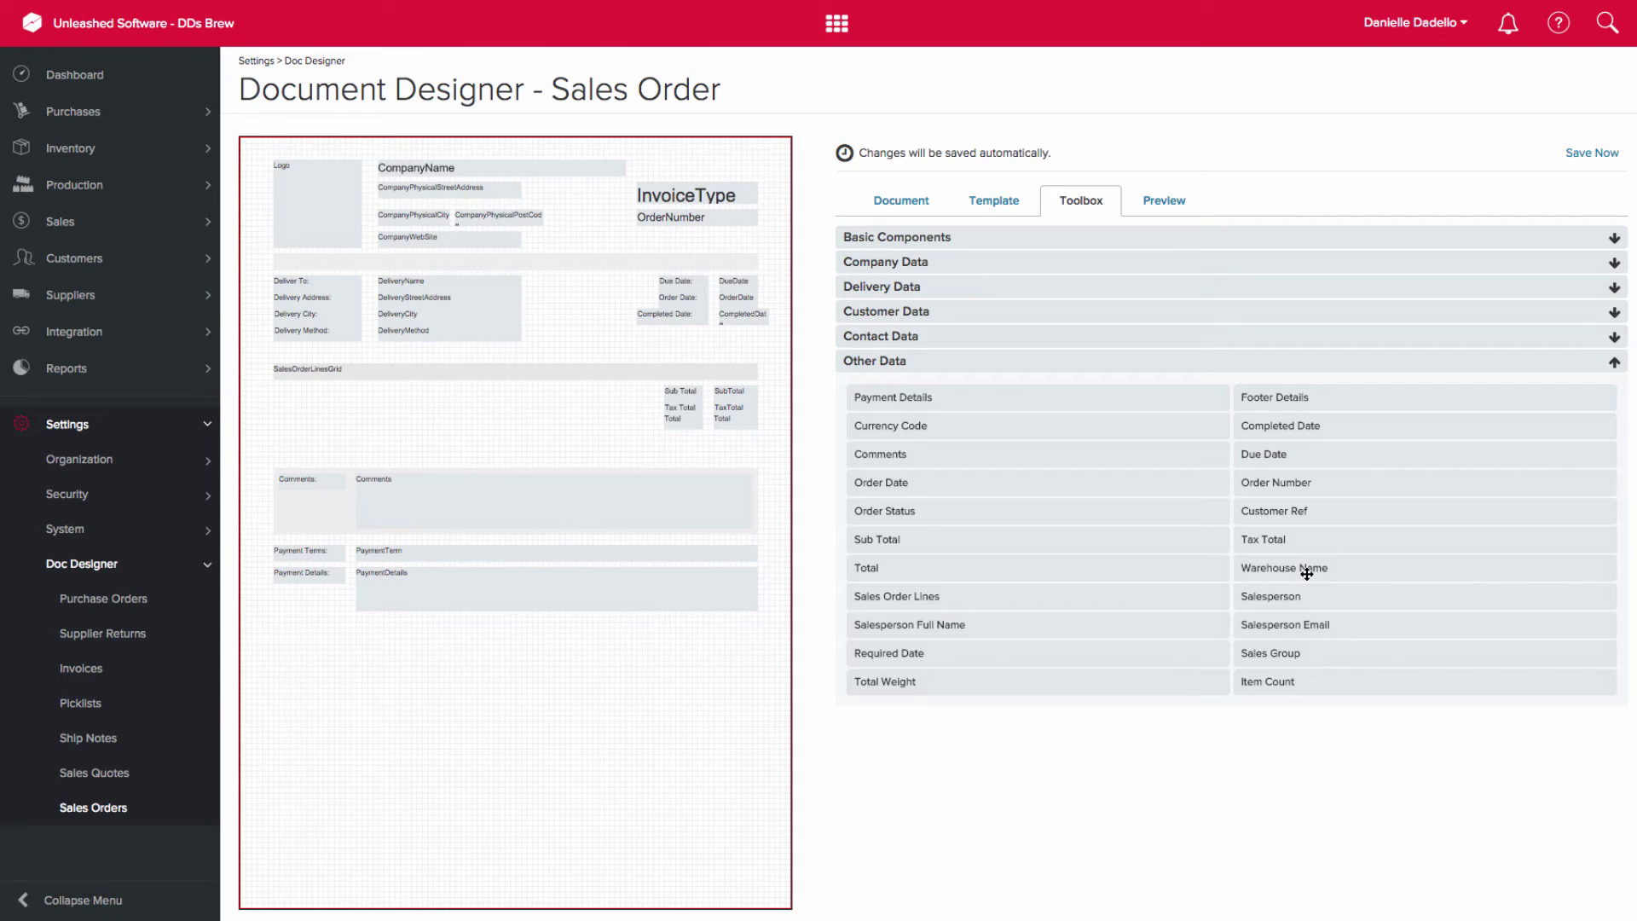
pyautogui.moveTo(1297, 627); pyautogui.dragTo(407, 660)
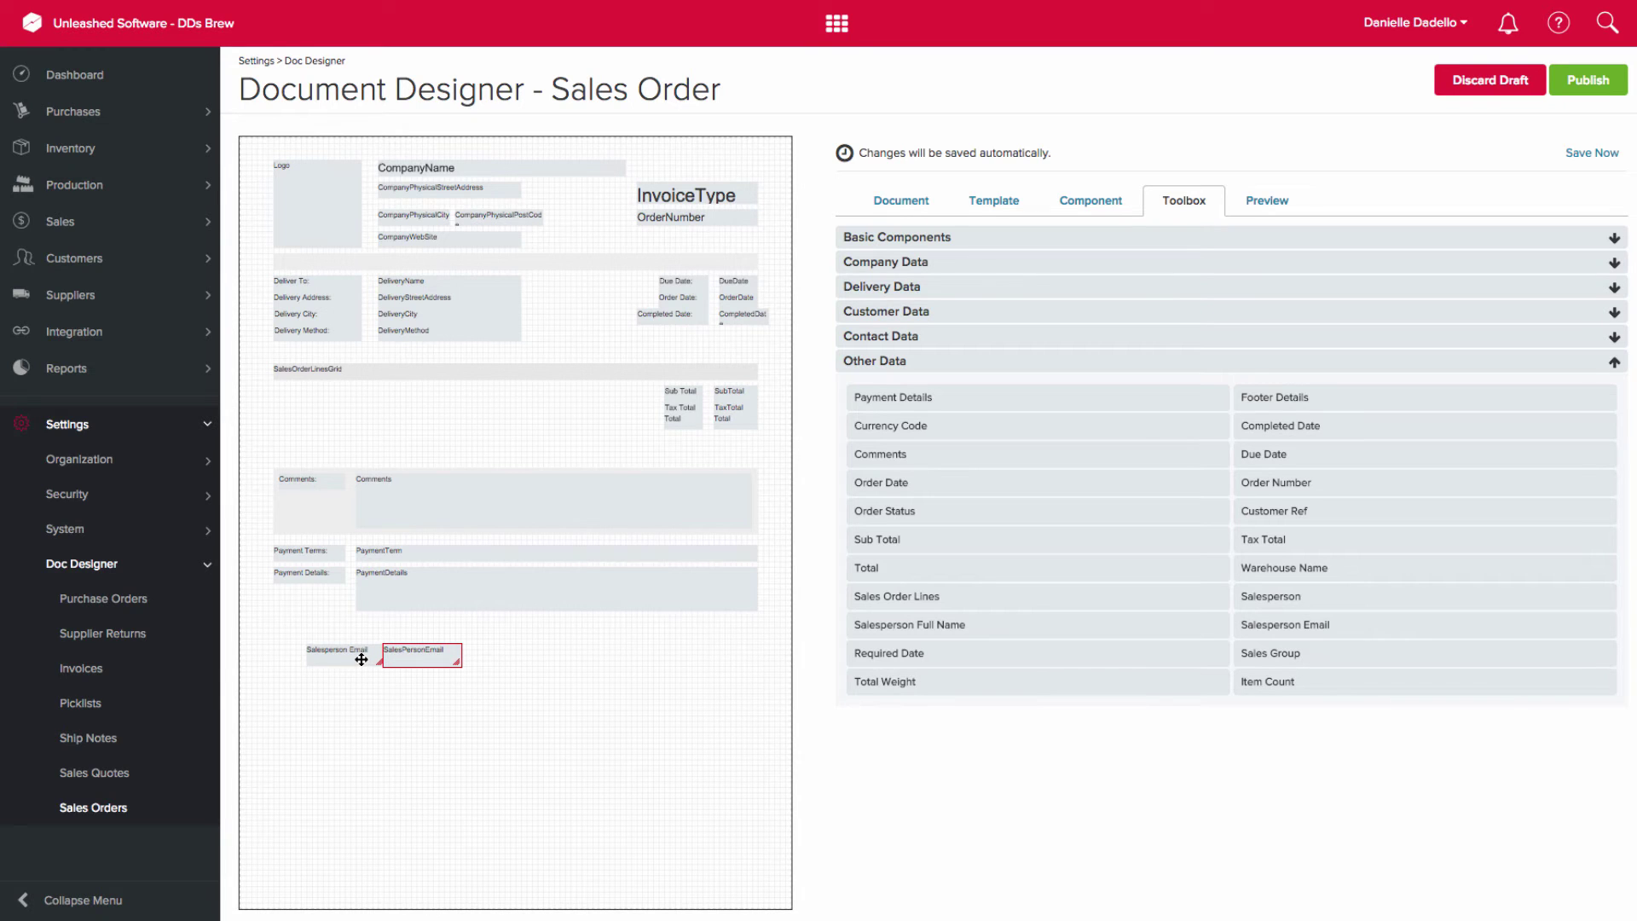
pyautogui.moveTo(357, 656); pyautogui.dragTo(328, 636)
pyautogui.moveTo(425, 655); pyautogui.dragTo(408, 639)
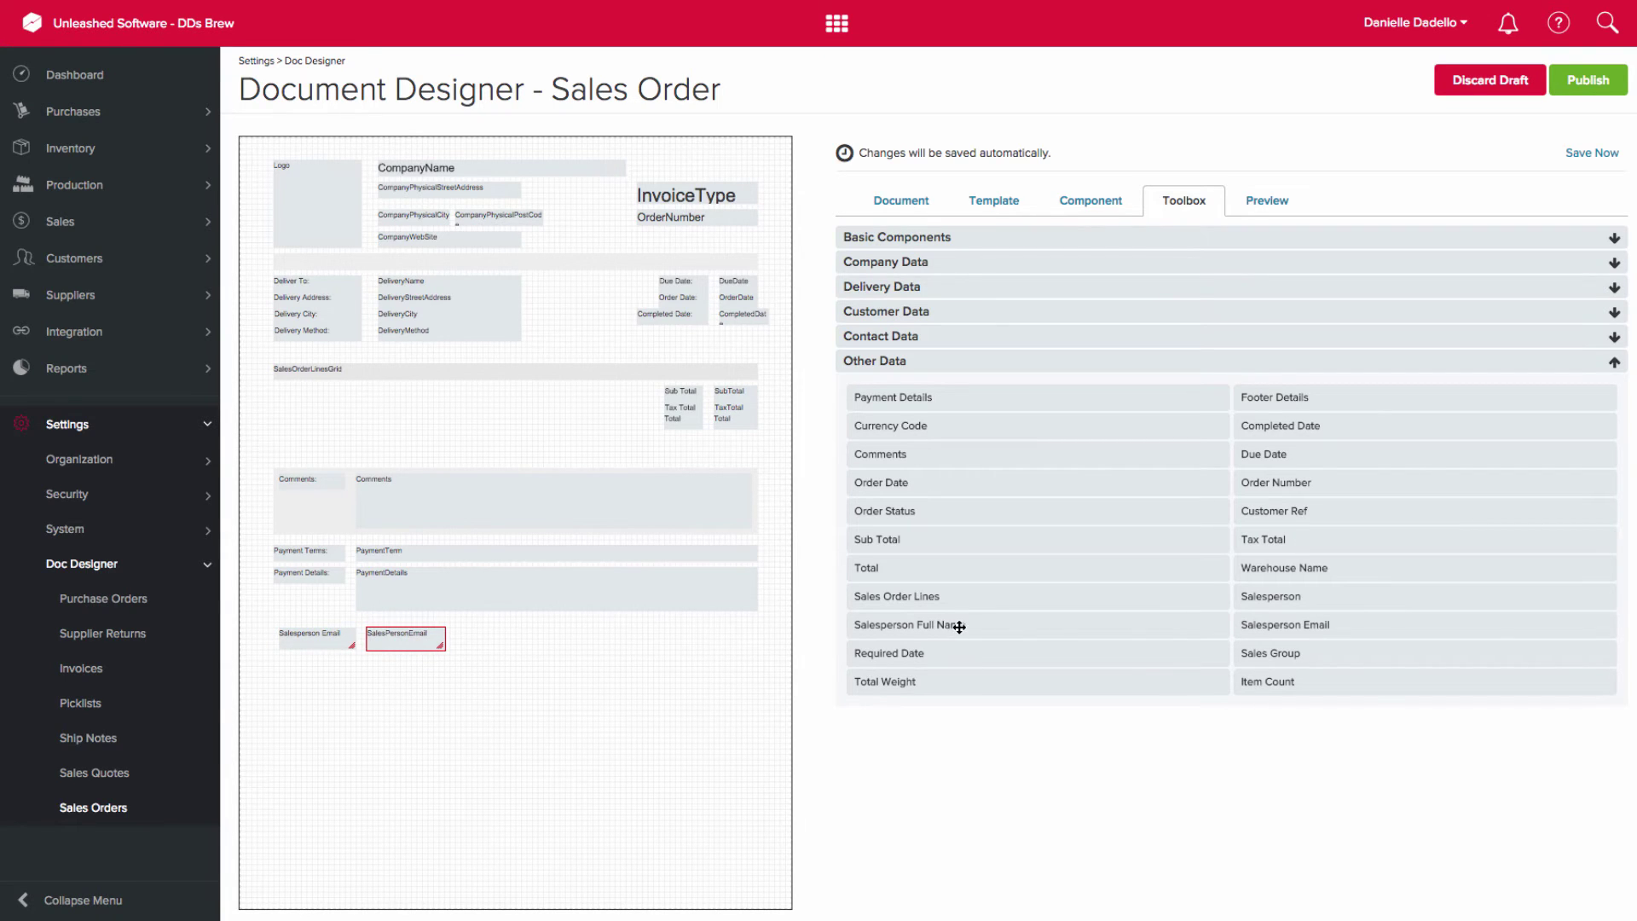
pyautogui.moveTo(960, 627); pyautogui.dragTo(302, 668)
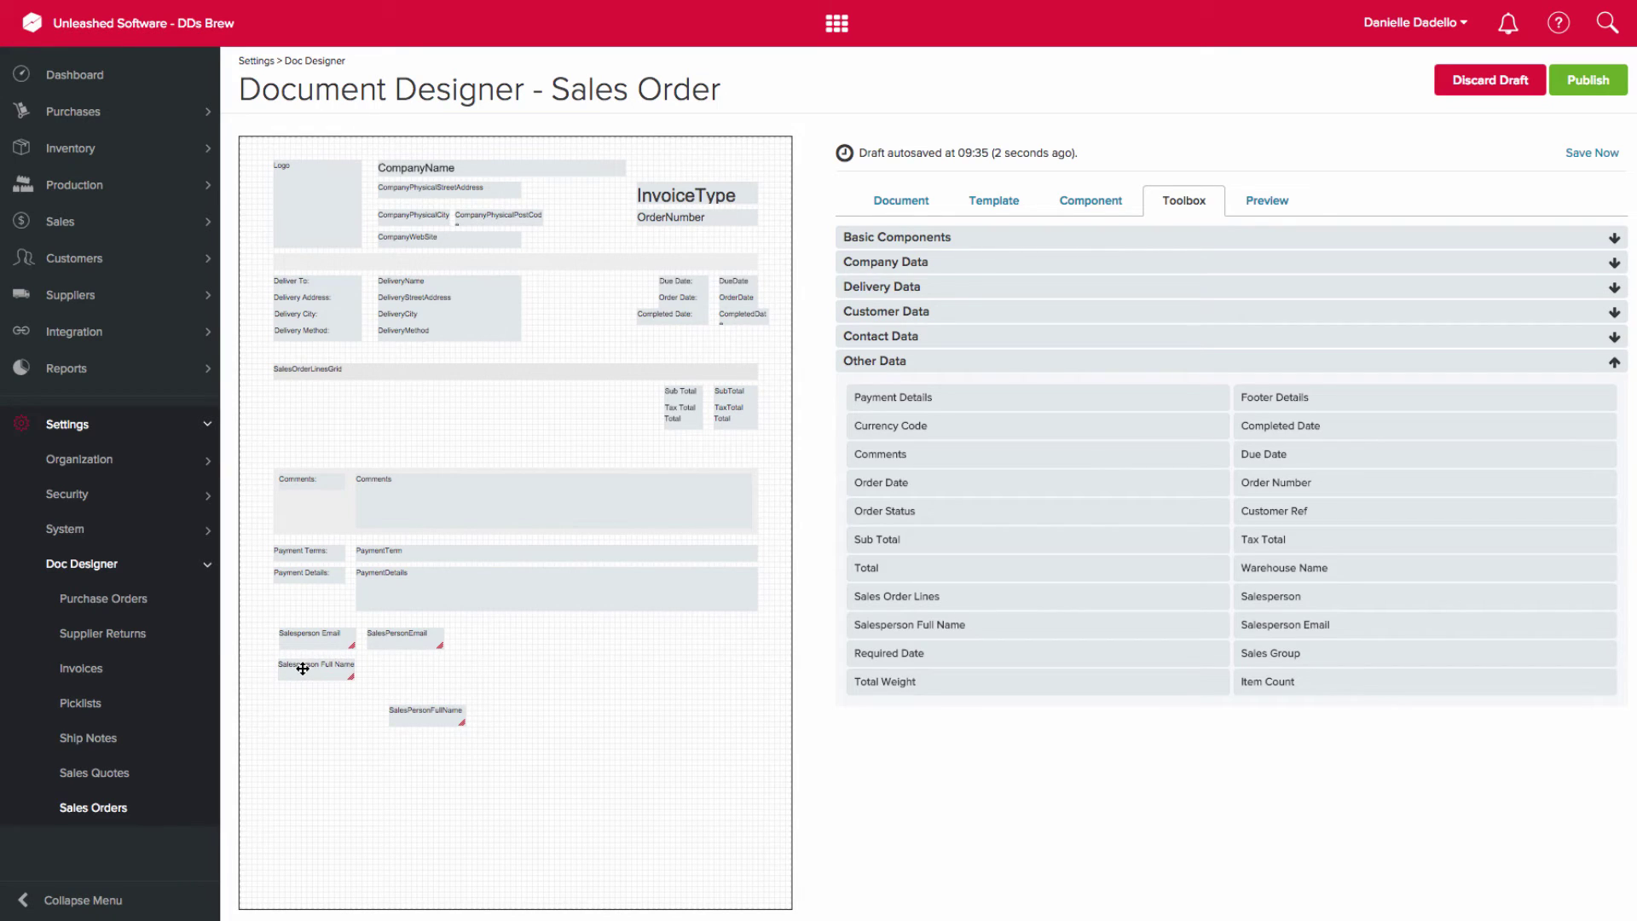
pyautogui.moveTo(411, 714); pyautogui.dragTo(393, 670)
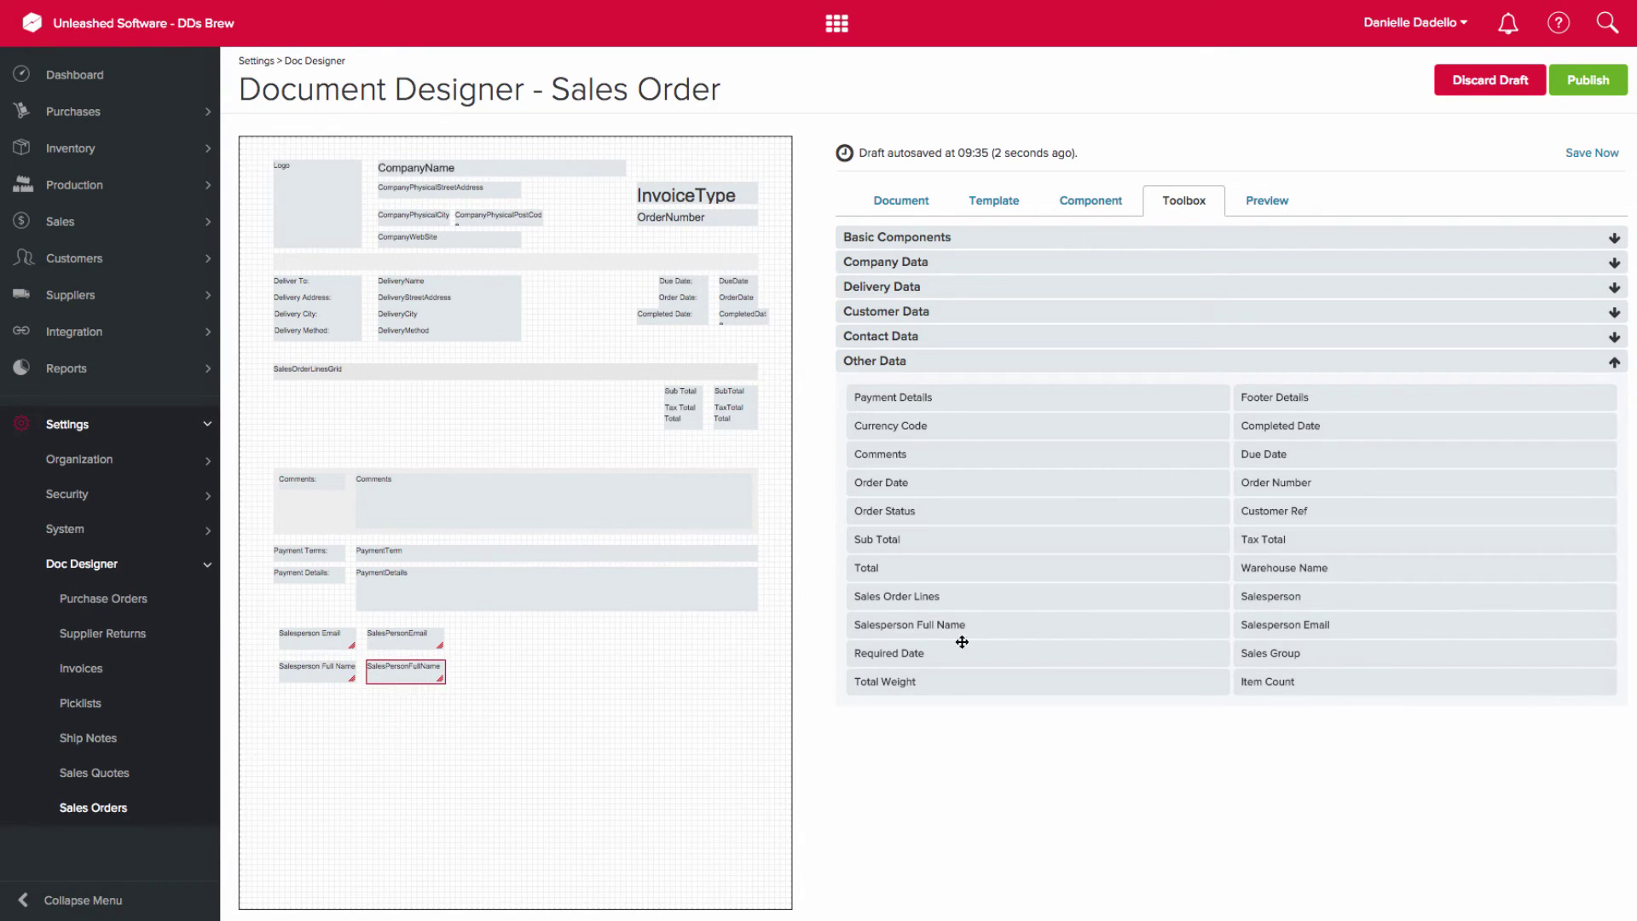
# Step: Add a text label reading "Sales Person Details" between the payment details and the salesperson fields
pyautogui.click(928, 240)
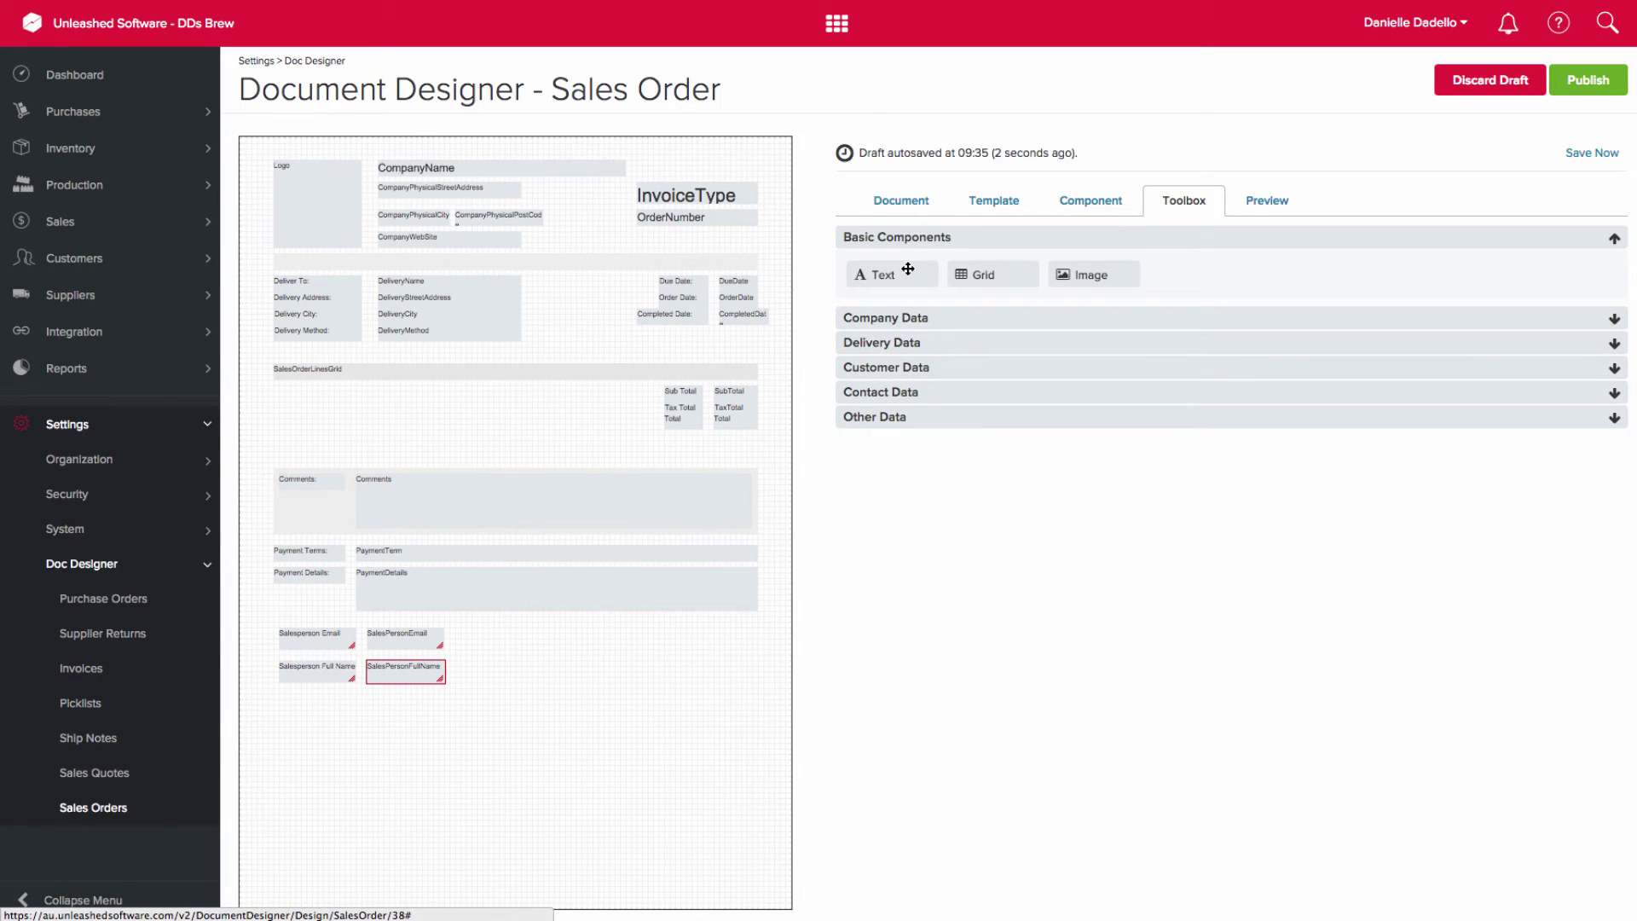
pyautogui.moveTo(901, 276); pyautogui.dragTo(323, 623)
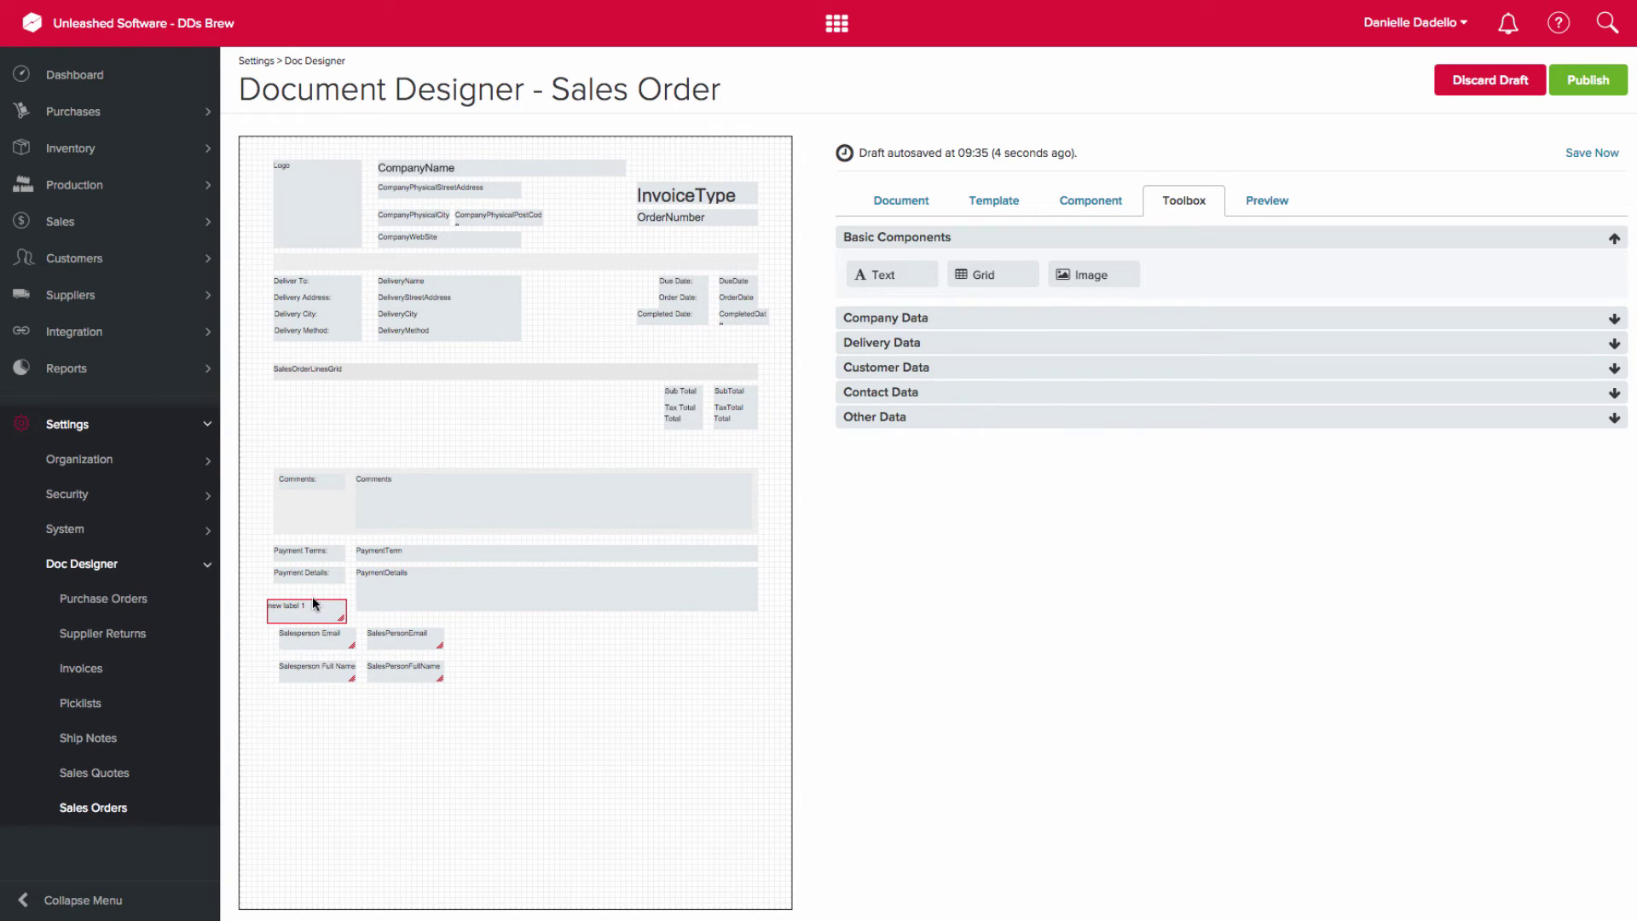
pyautogui.click(1082, 213)
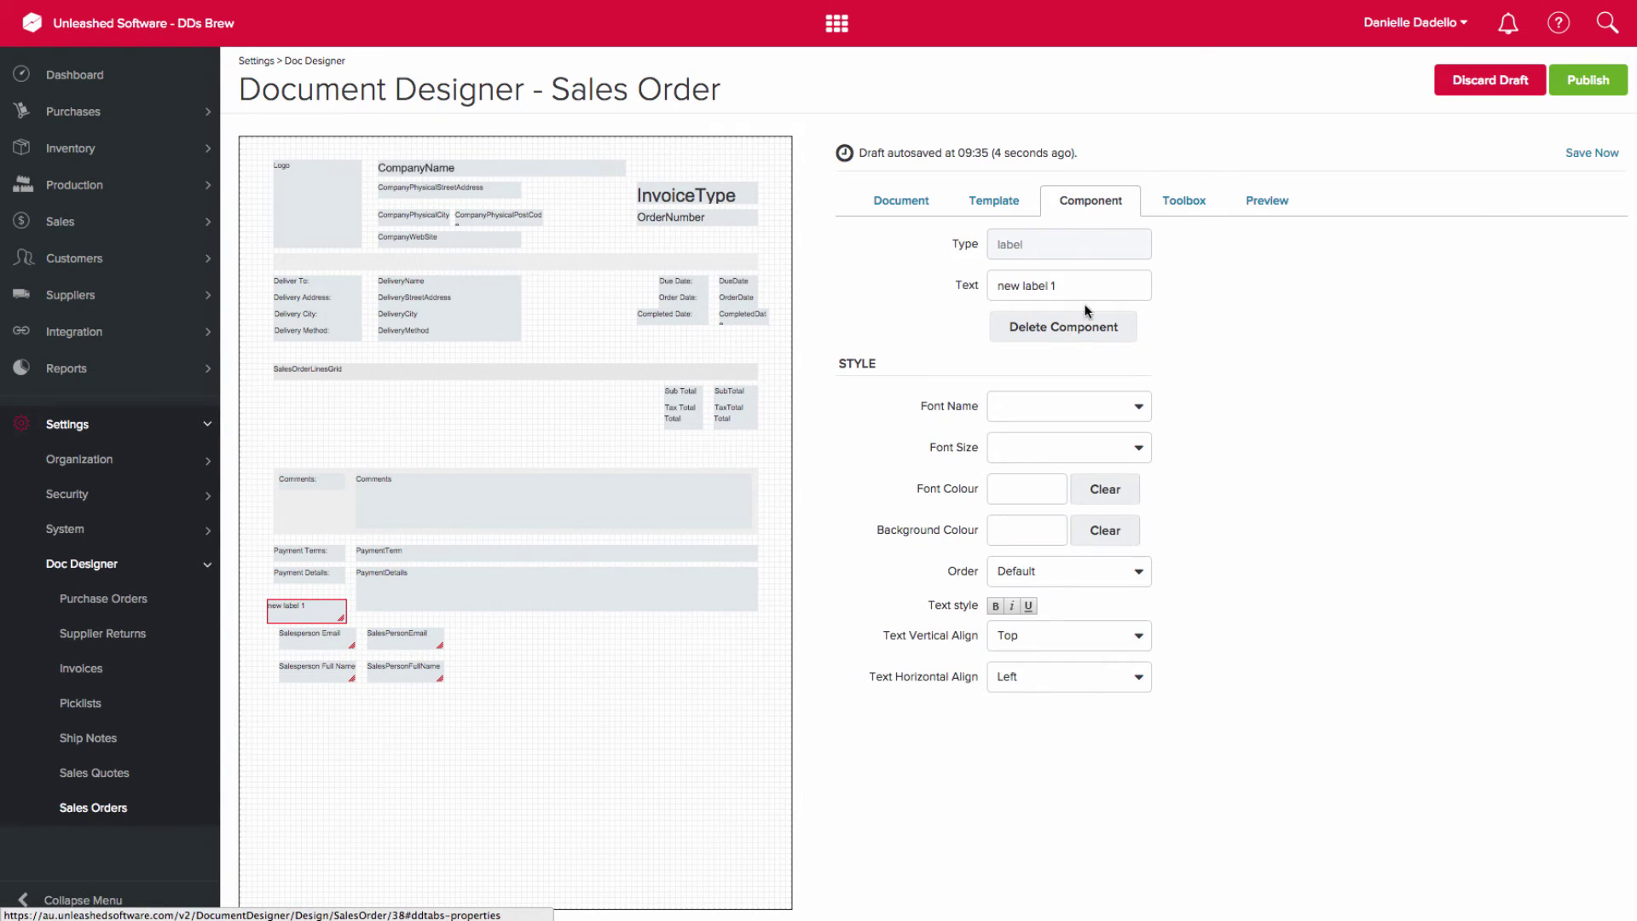
pyautogui.tripleClick(1069, 288)
pyautogui.write('S')
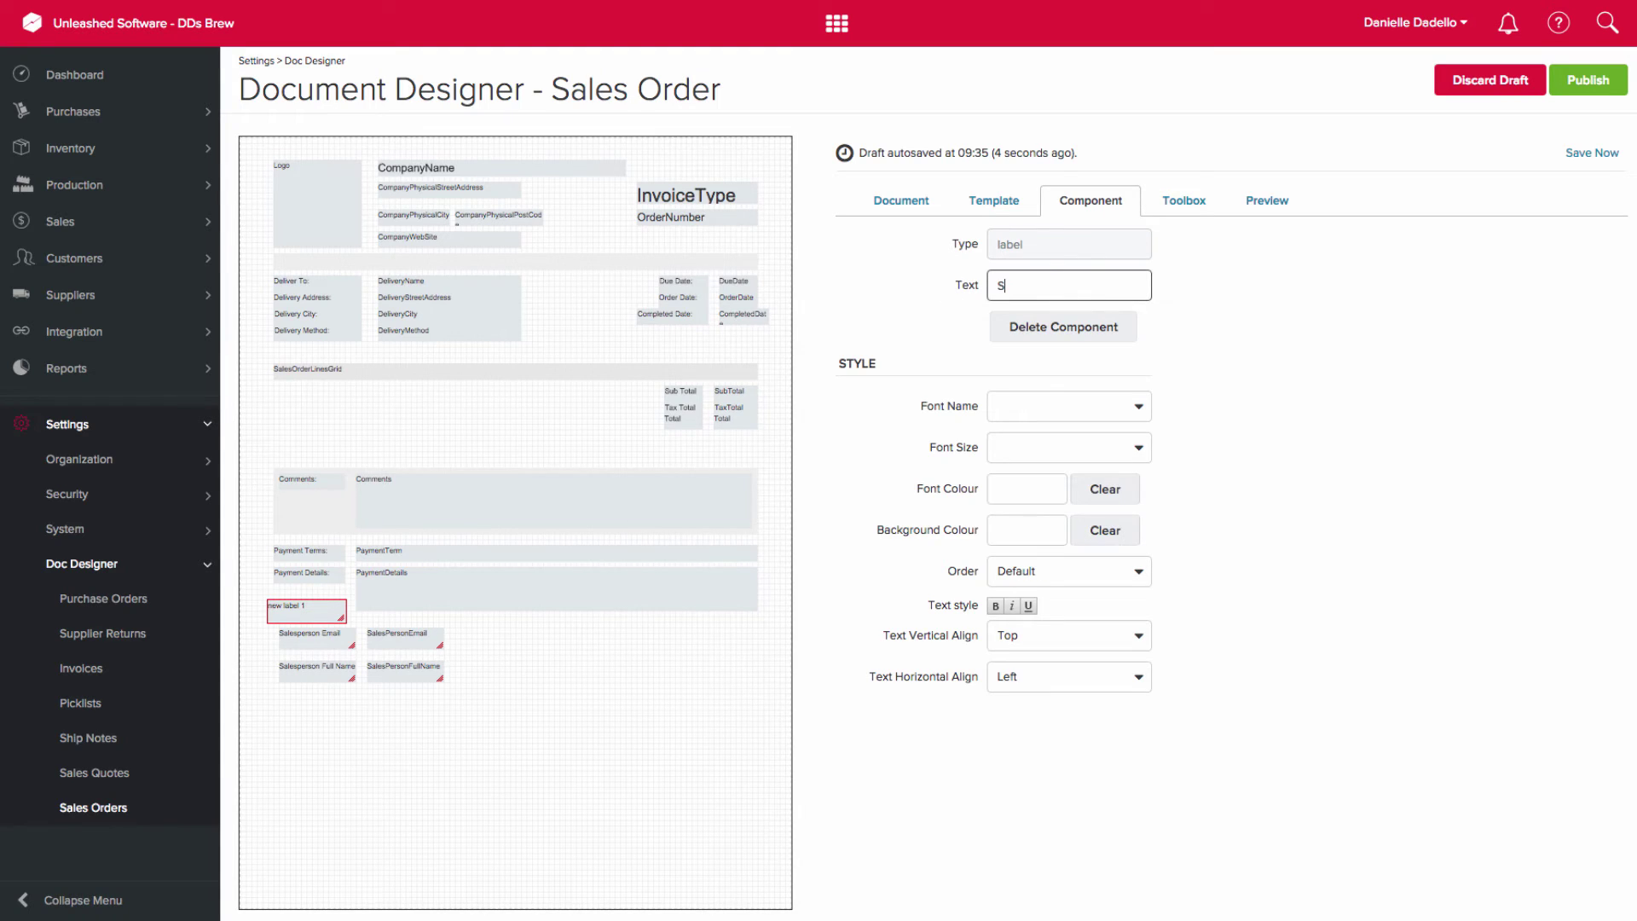
pyautogui.write('ales Person Details')
# Step: Format the Sales Person Details label in a larger, bold serif font
pyautogui.click(1069, 406)
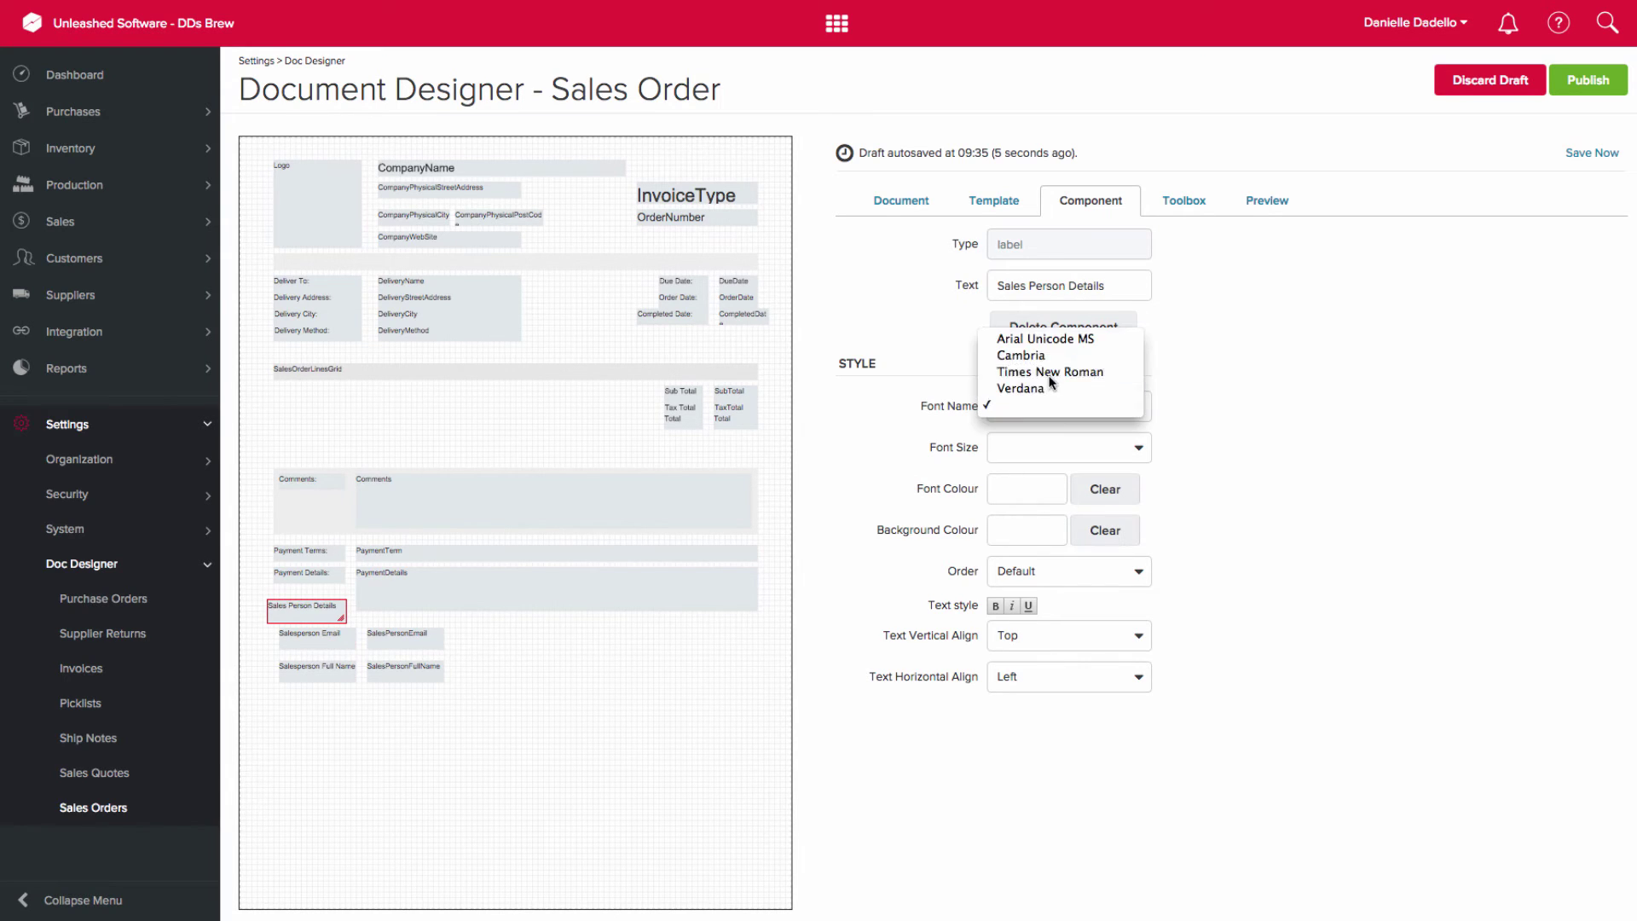
pyautogui.click(1048, 457)
pyautogui.click(1069, 447)
pyautogui.click(1032, 412)
pyautogui.click(995, 606)
# Step: Enlarge the Sales Person Details label, arrange the salesperson fields closely beneath it, and preview the template
pyautogui.moveTo(342, 618)
pyautogui.mouseDown()
pyautogui.moveTo(398, 622)
pyautogui.moveTo(366, 623)
pyautogui.mouseUp()
pyautogui.moveTo(324, 641); pyautogui.dragTo(381, 672)
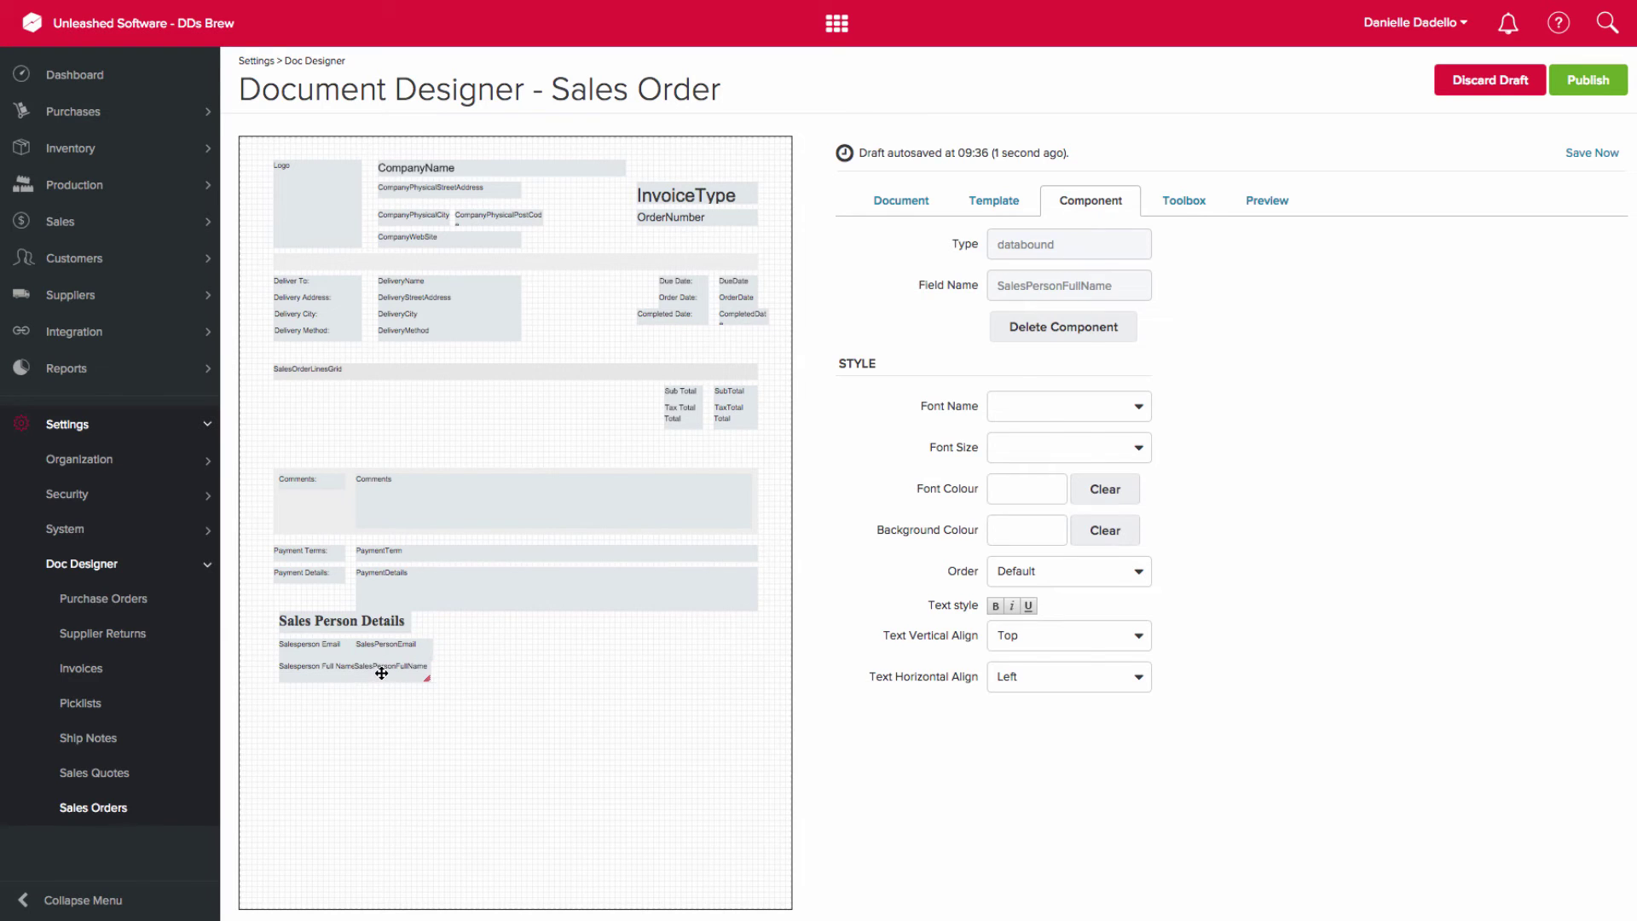
pyautogui.click(1181, 201)
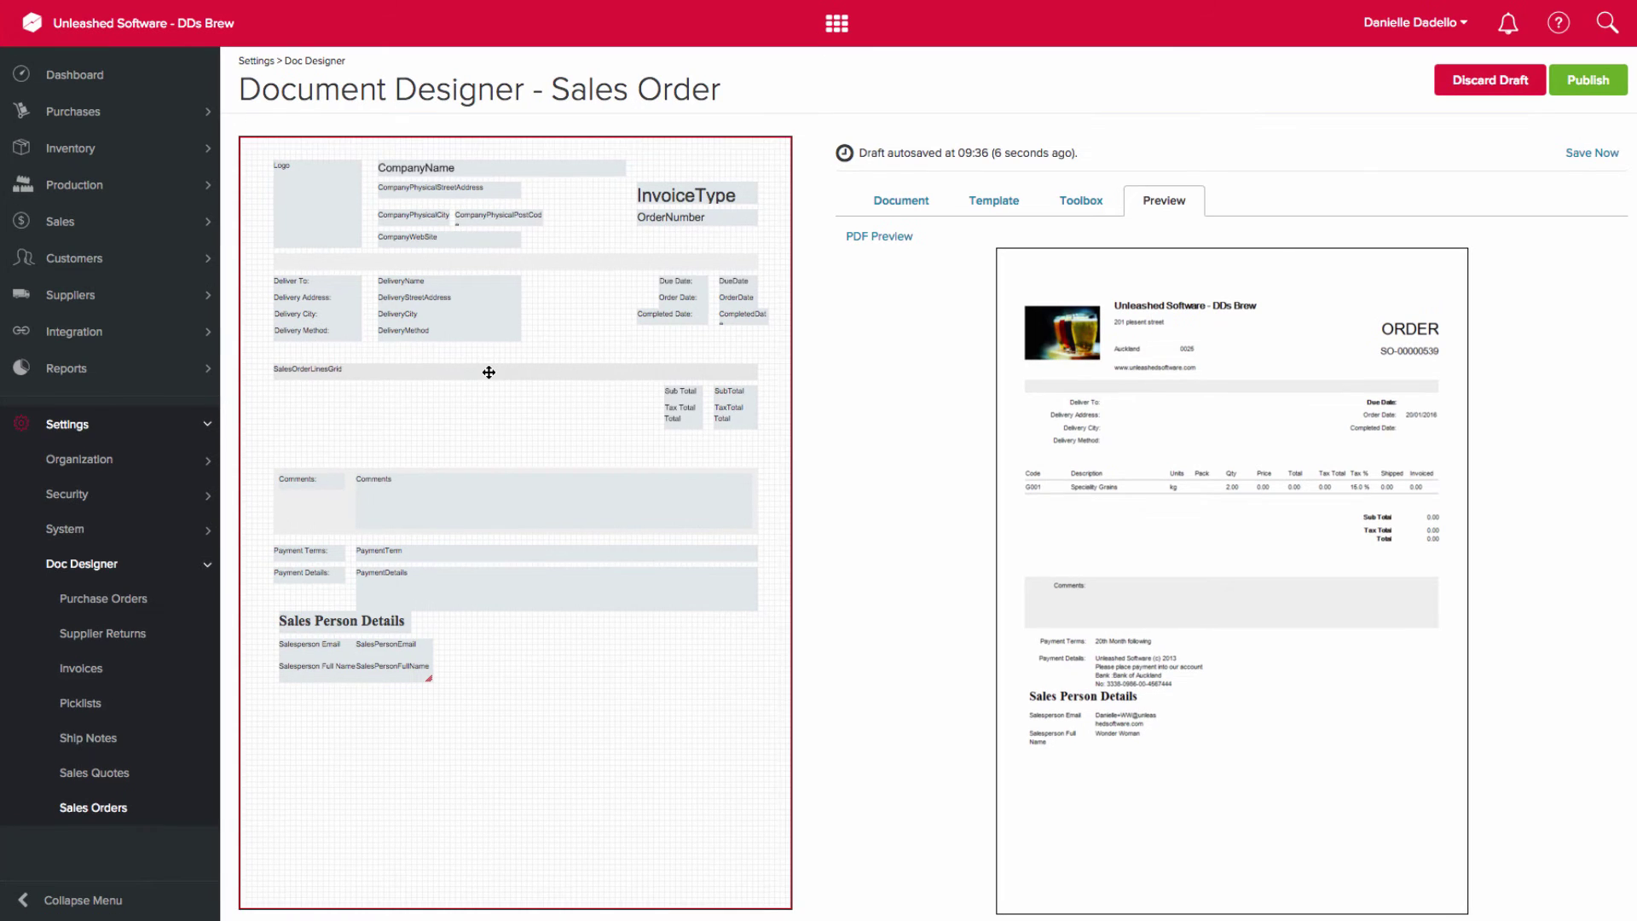
# Step: Look through the columns of the sales order lines grid and make the DiscountRate column visible
pyautogui.click(486, 369)
pyautogui.click(1088, 203)
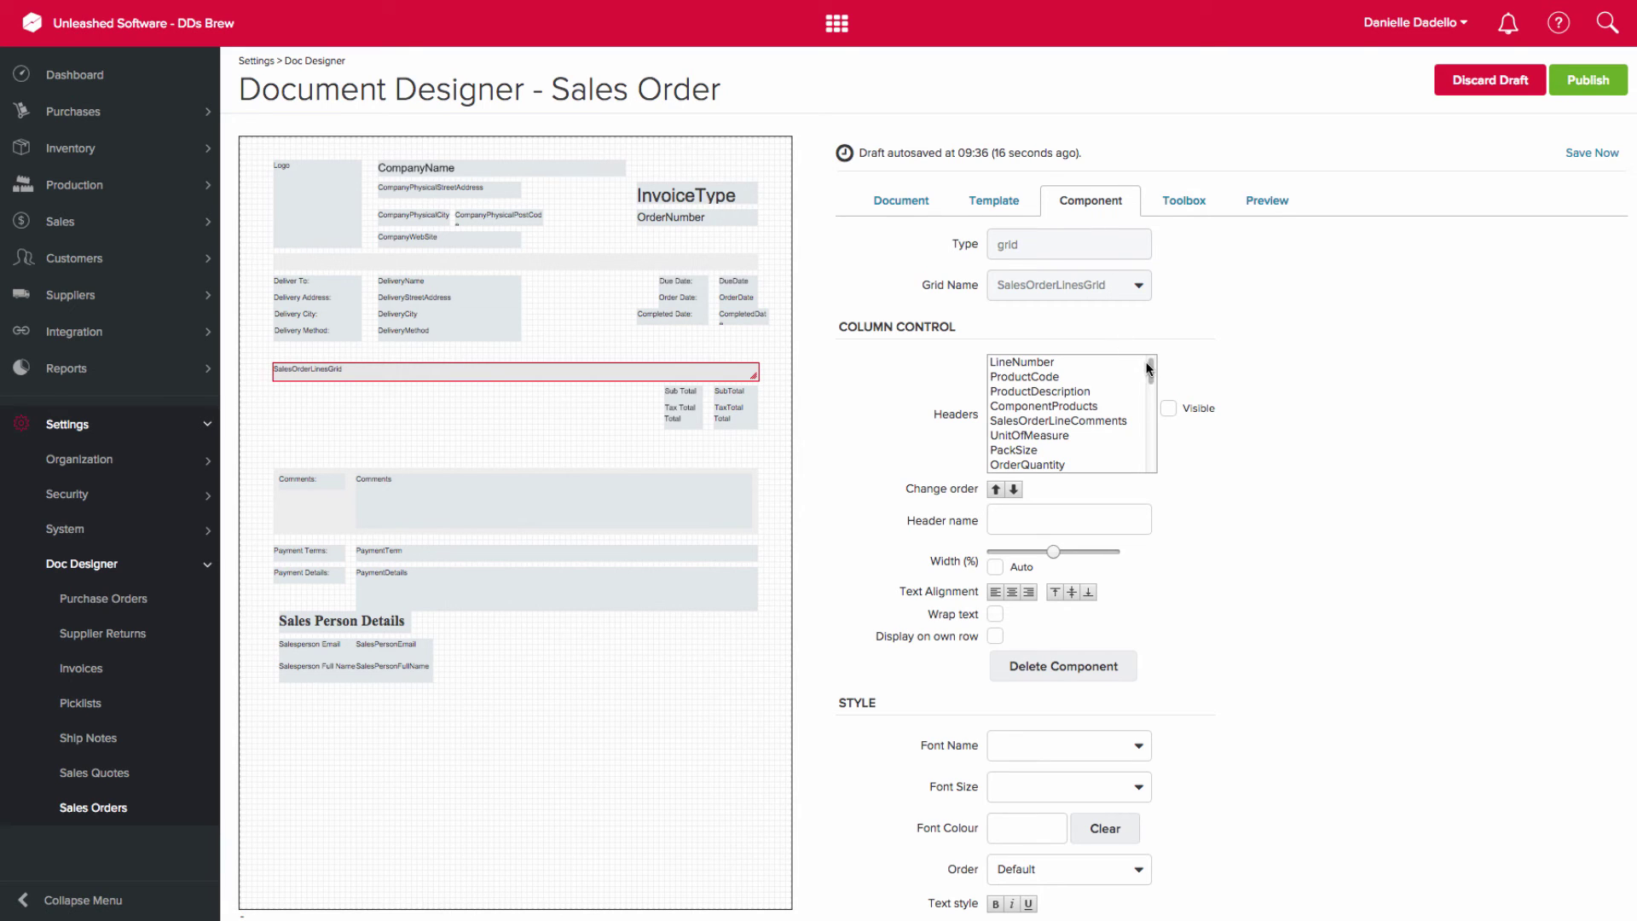
pyautogui.moveTo(1149, 365); pyautogui.dragTo(1150, 390)
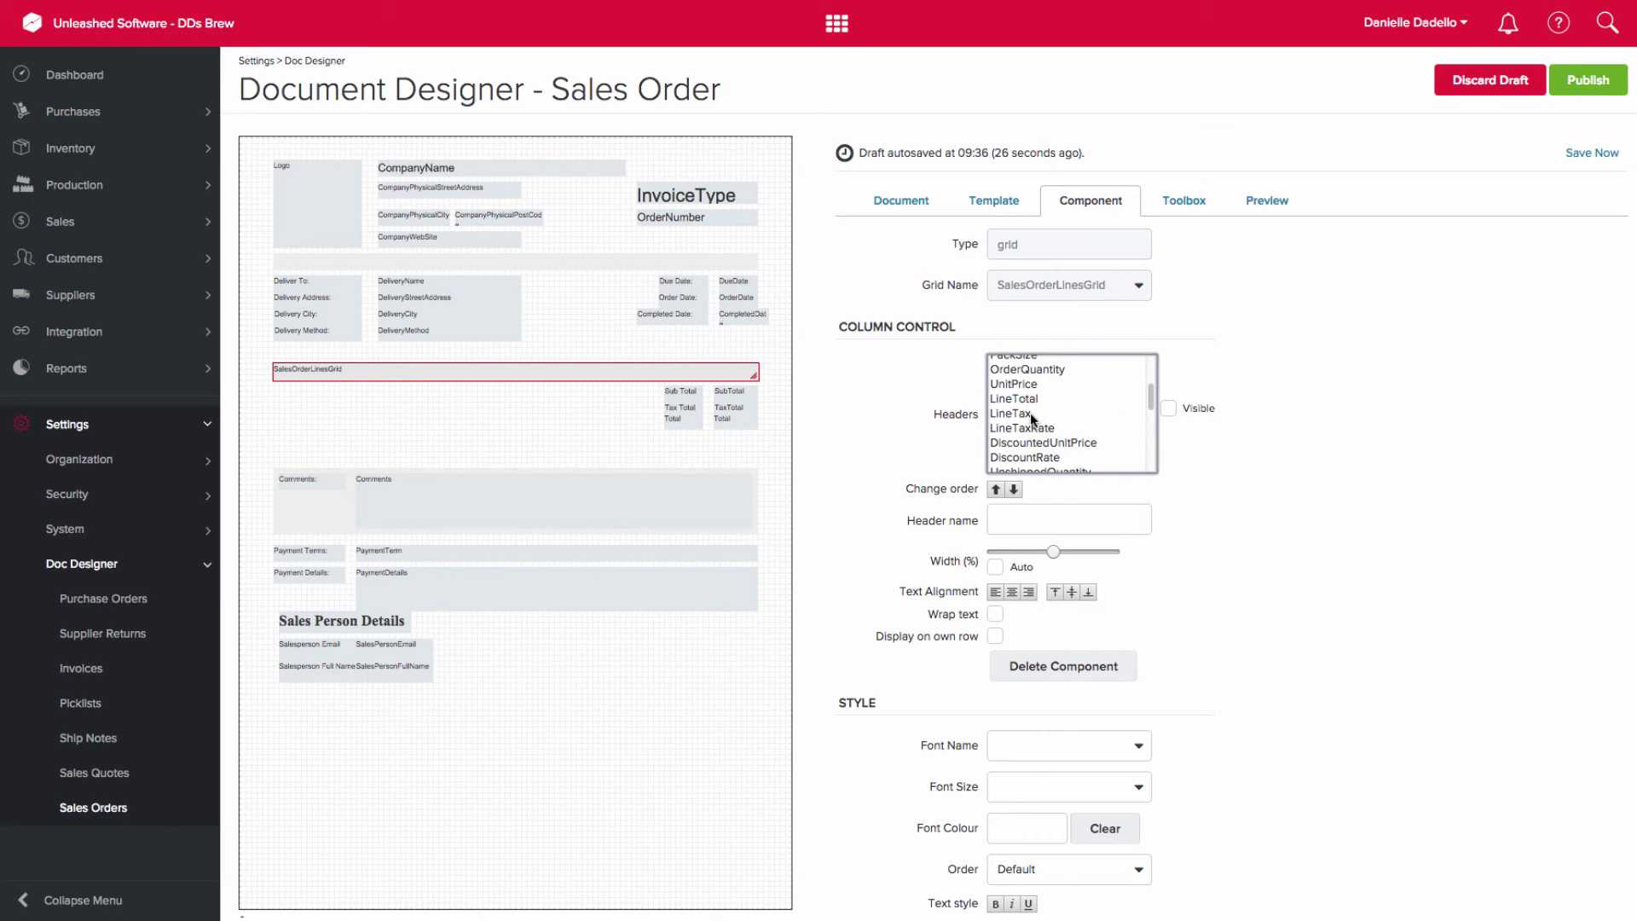
pyautogui.click(1015, 386)
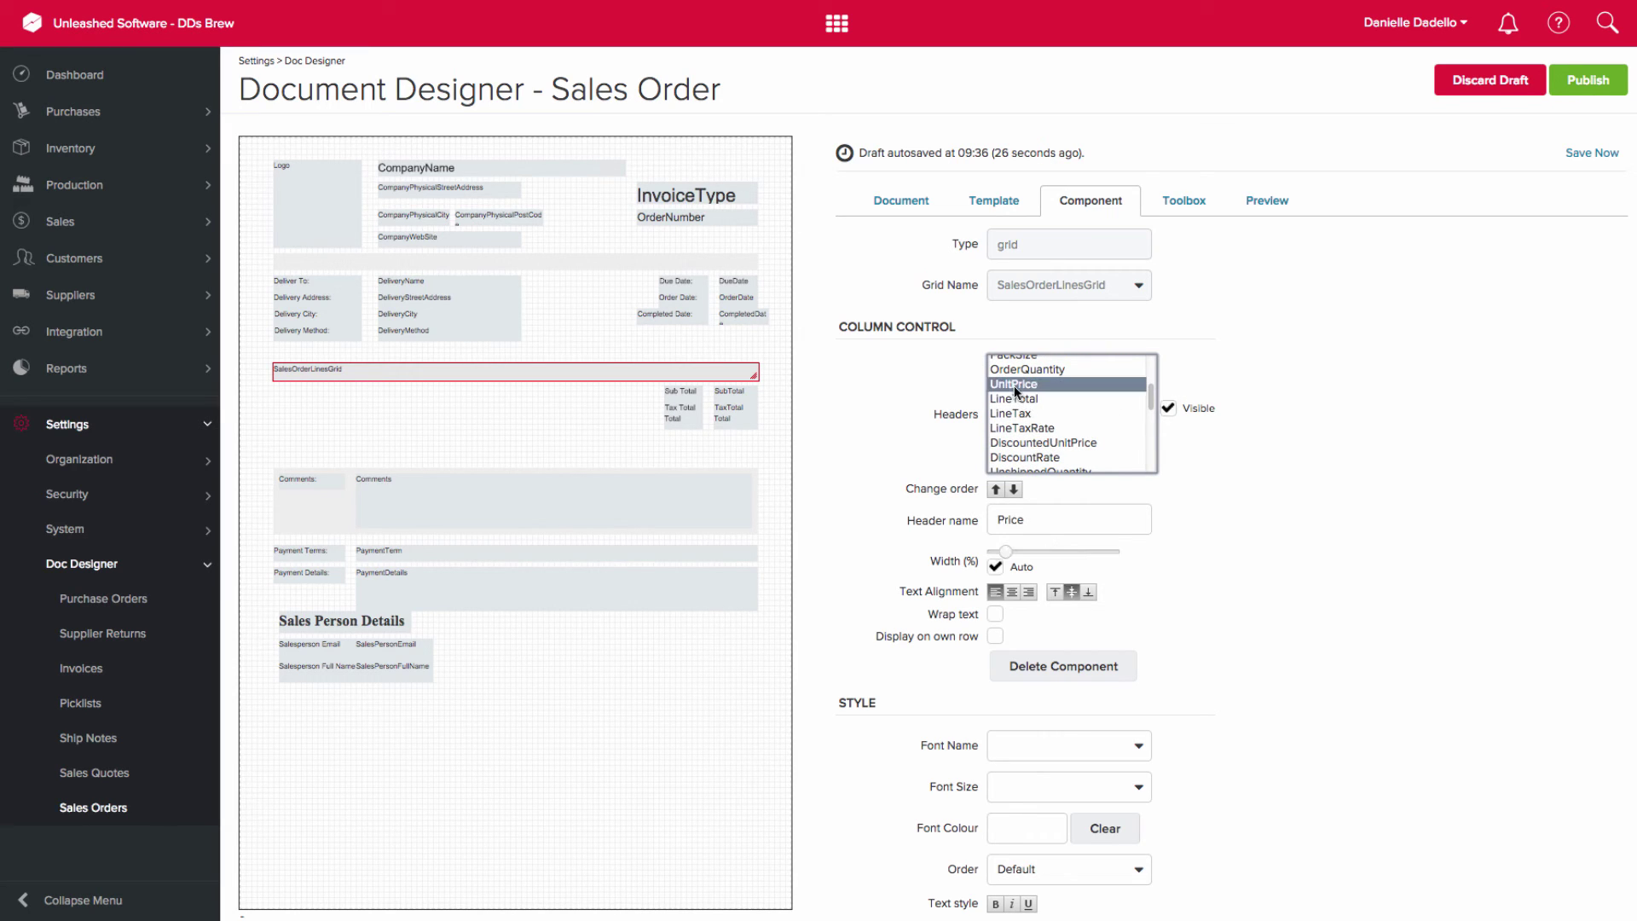
pyautogui.click(1015, 398)
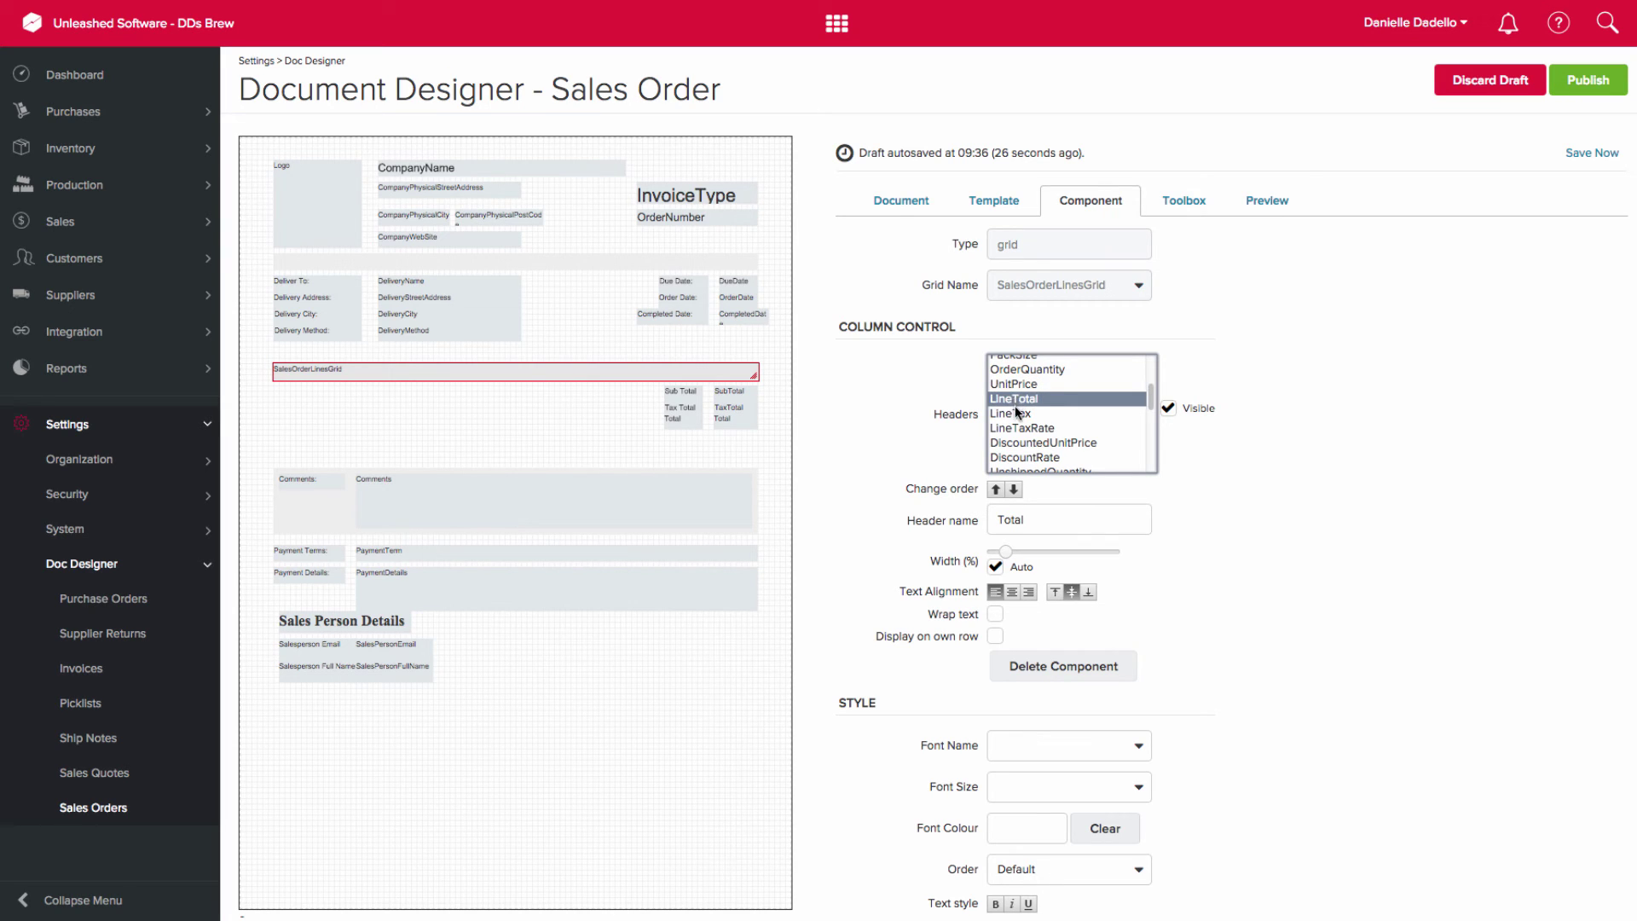
pyautogui.click(1042, 415)
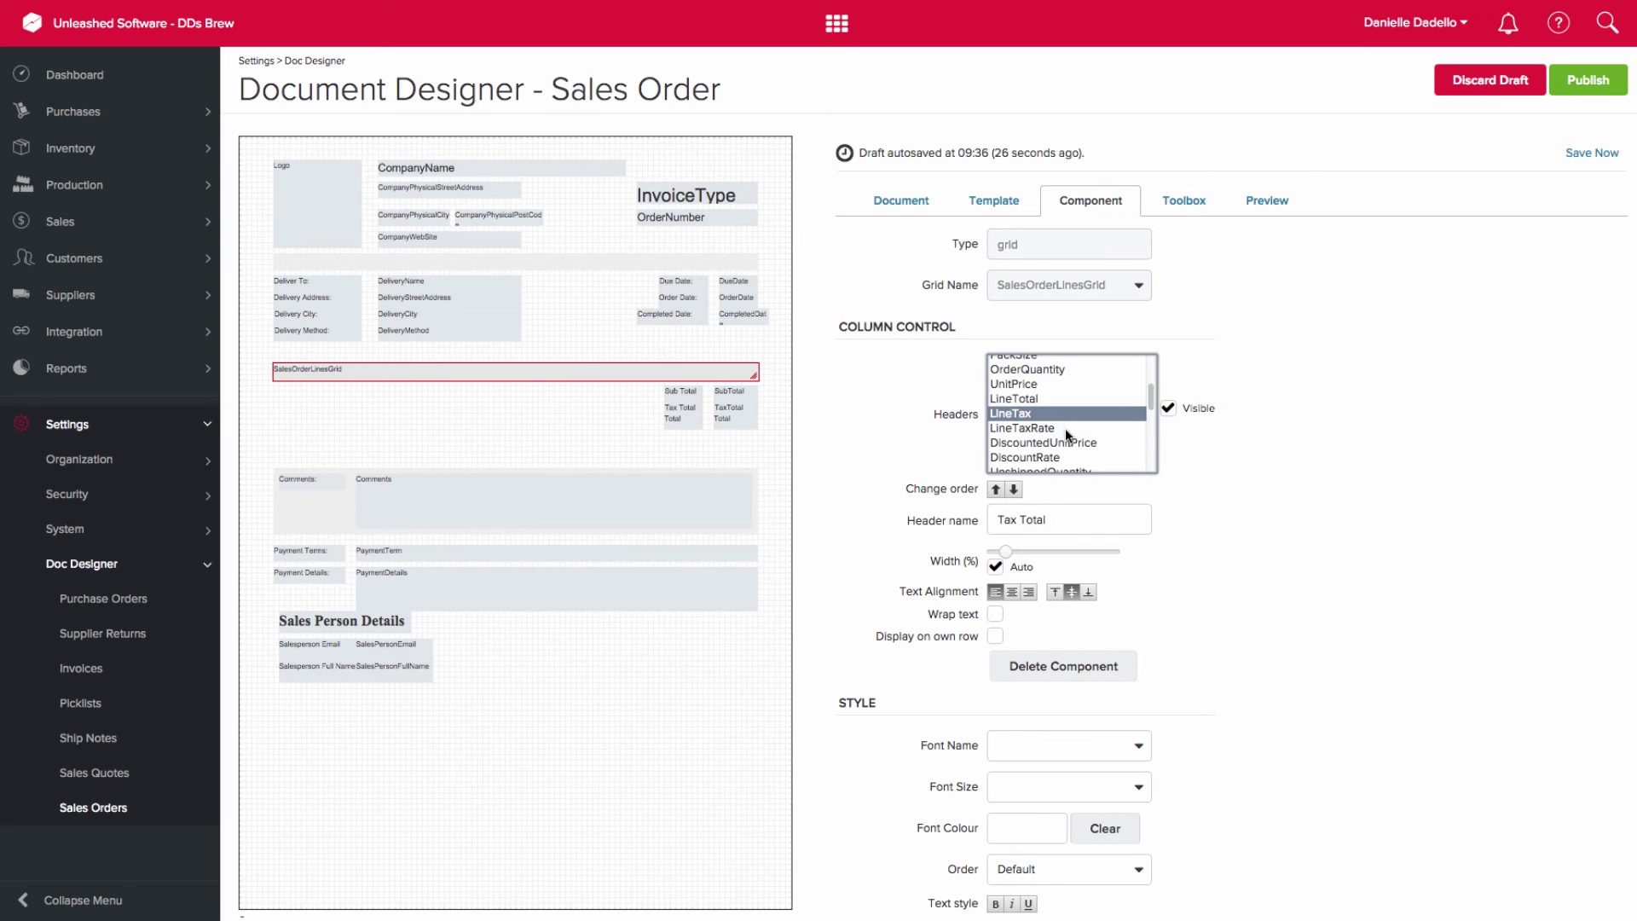
pyautogui.click(1066, 428)
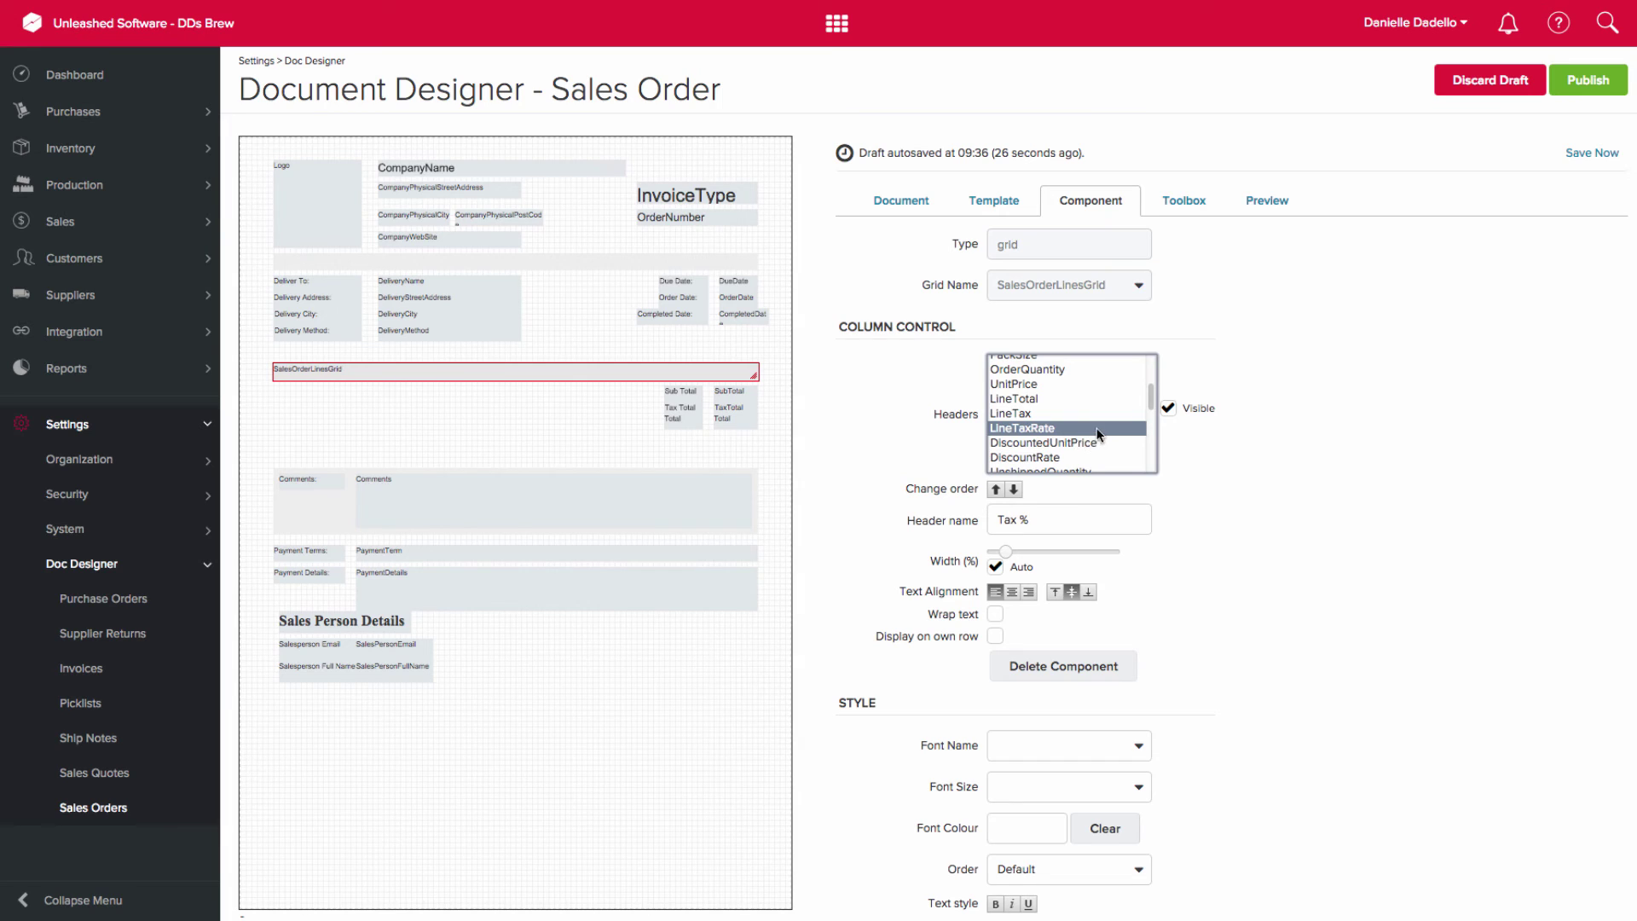
pyautogui.click(1102, 441)
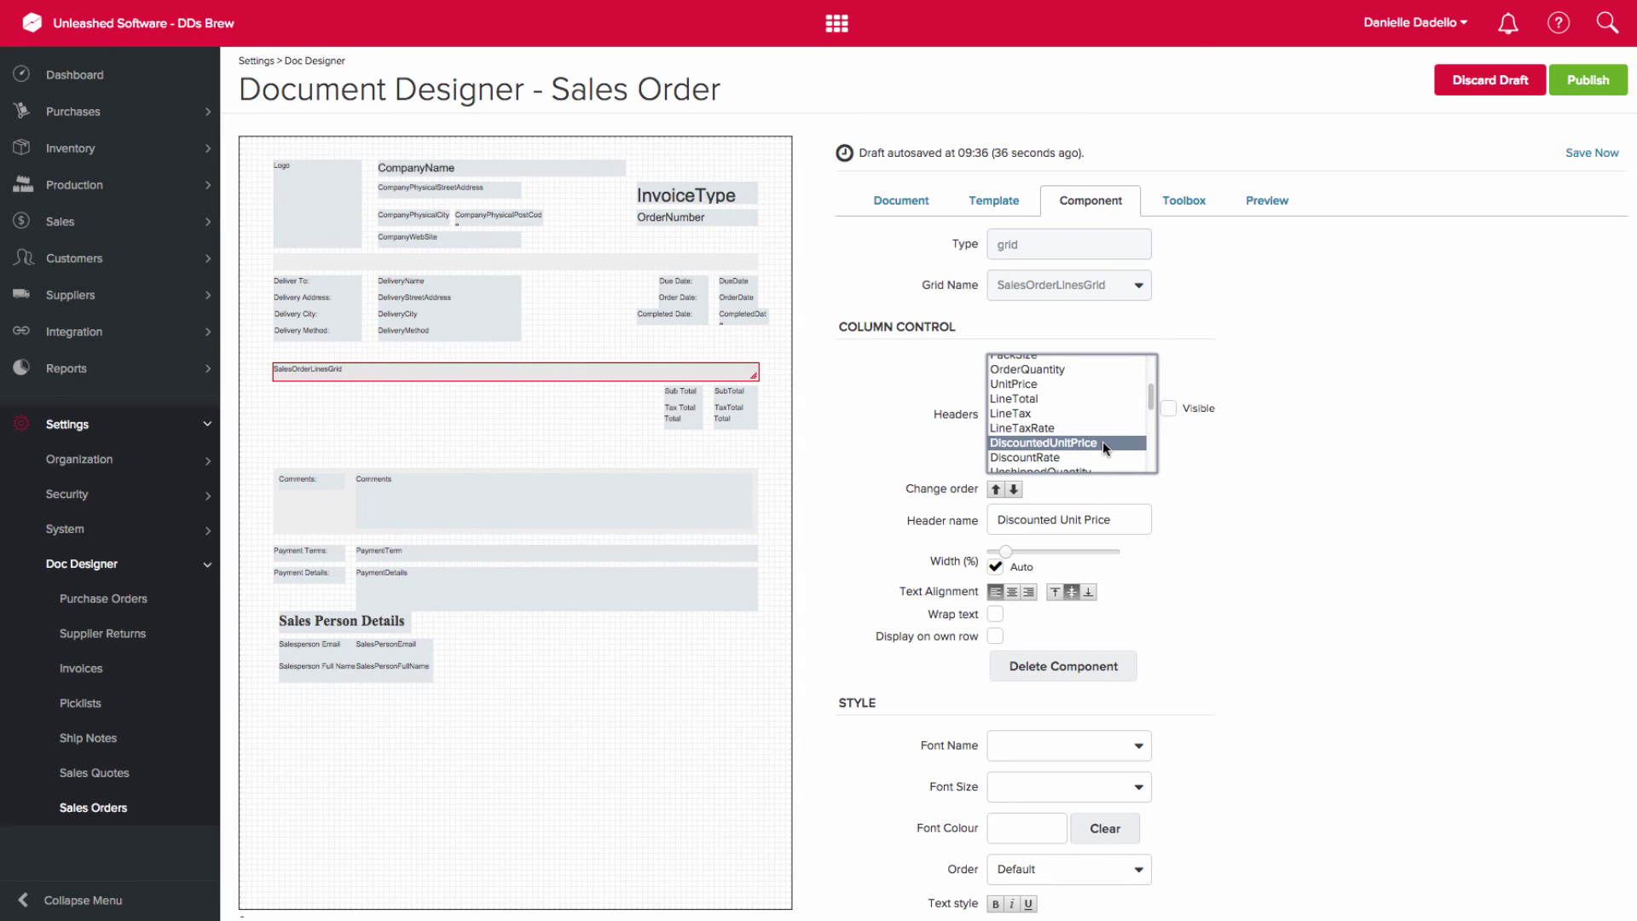
pyautogui.click(1113, 457)
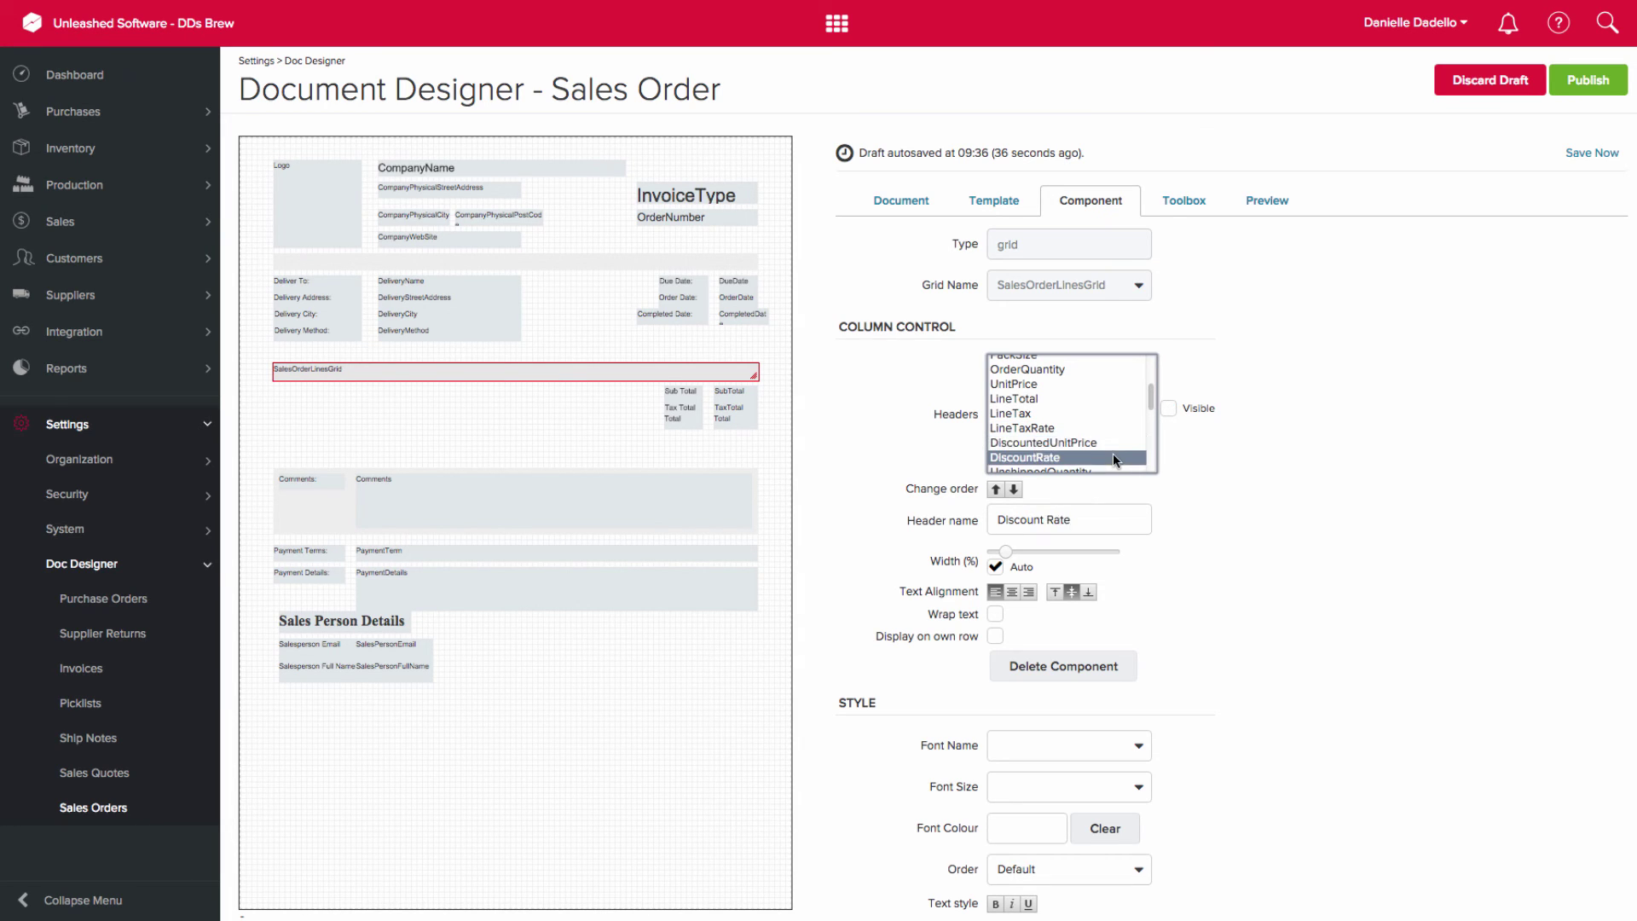
pyautogui.click(1168, 409)
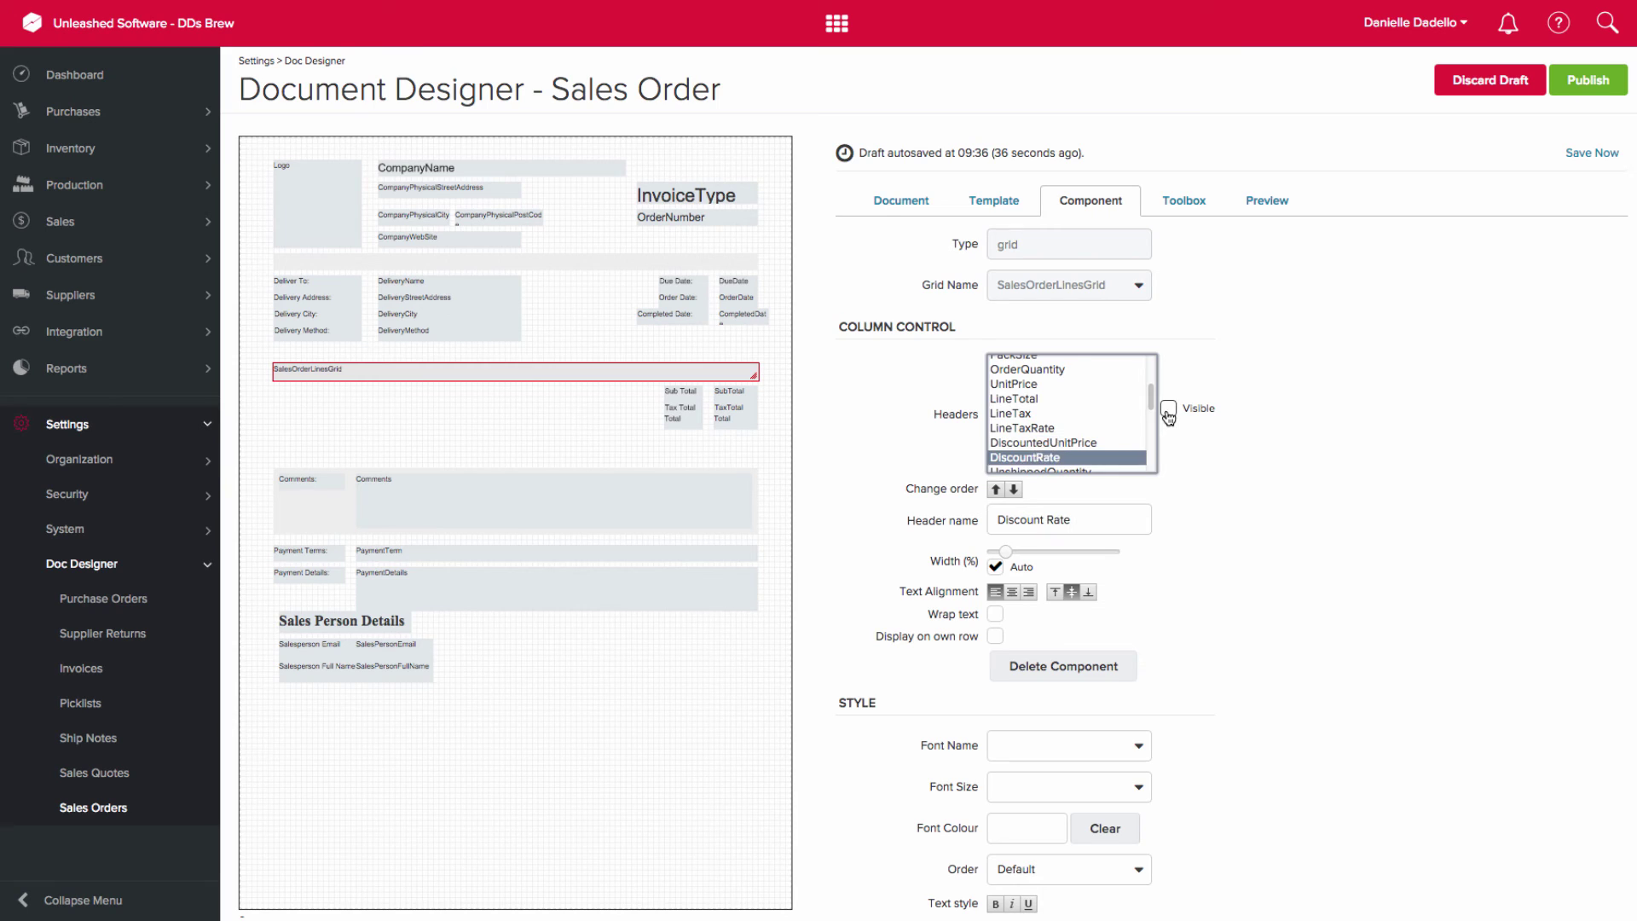
# Step: Move the DiscountRate column up so it sits directly after UnitPrice
pyautogui.click(995, 490)
pyautogui.click(995, 491)
pyautogui.click(995, 490)
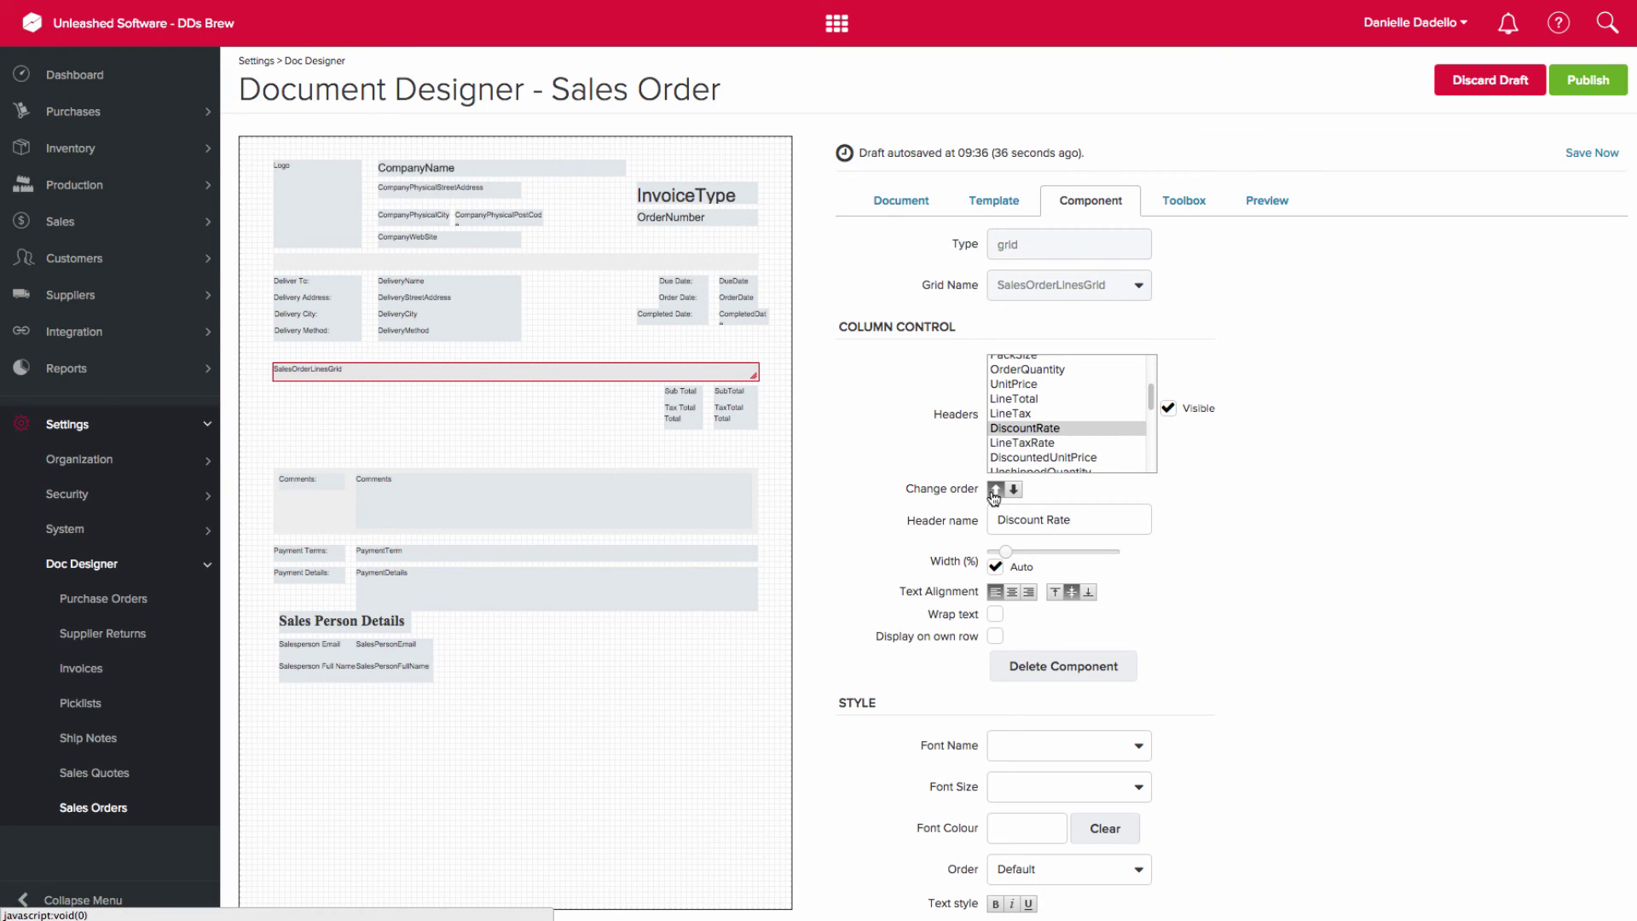
pyautogui.click(995, 490)
# Step: Shorten the DiscountRate column's header name to Discount and set the grid text to a blue serif font
pyautogui.moveTo(1076, 520); pyautogui.dragTo(982, 516)
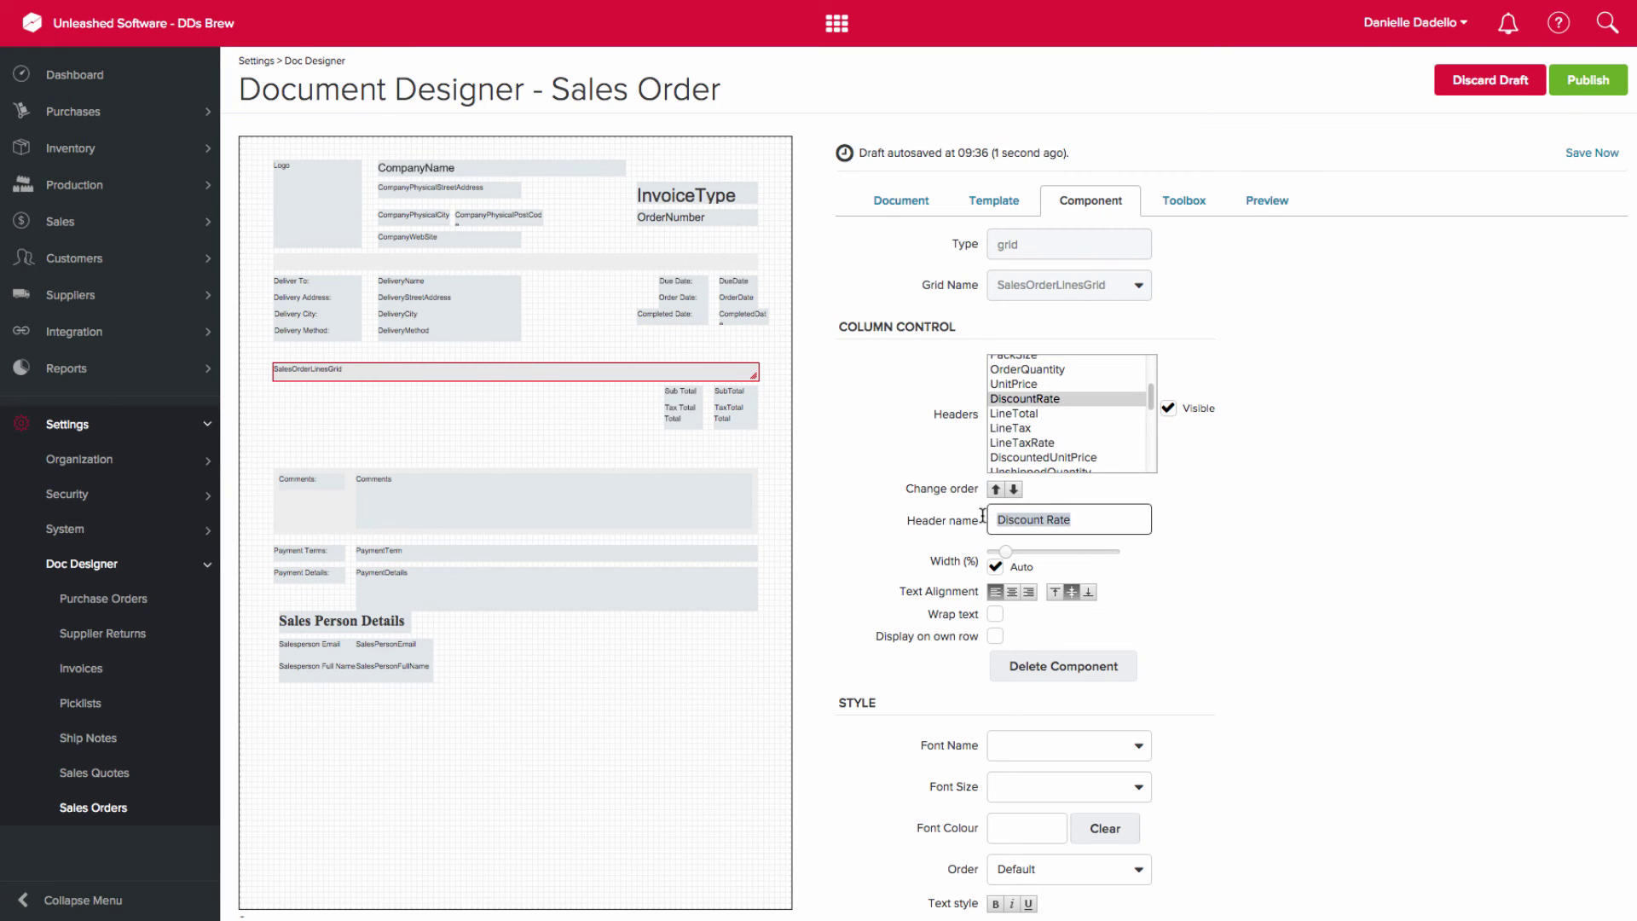
pyautogui.doubleClick(1048, 520)
pyautogui.press('BackSpace')
pyautogui.scroll(-1, 1270, 179)
# Step: Check the template's PDF preview, widen the SalesPersonEmail field and publish the template
pyautogui.click(1271, 170)
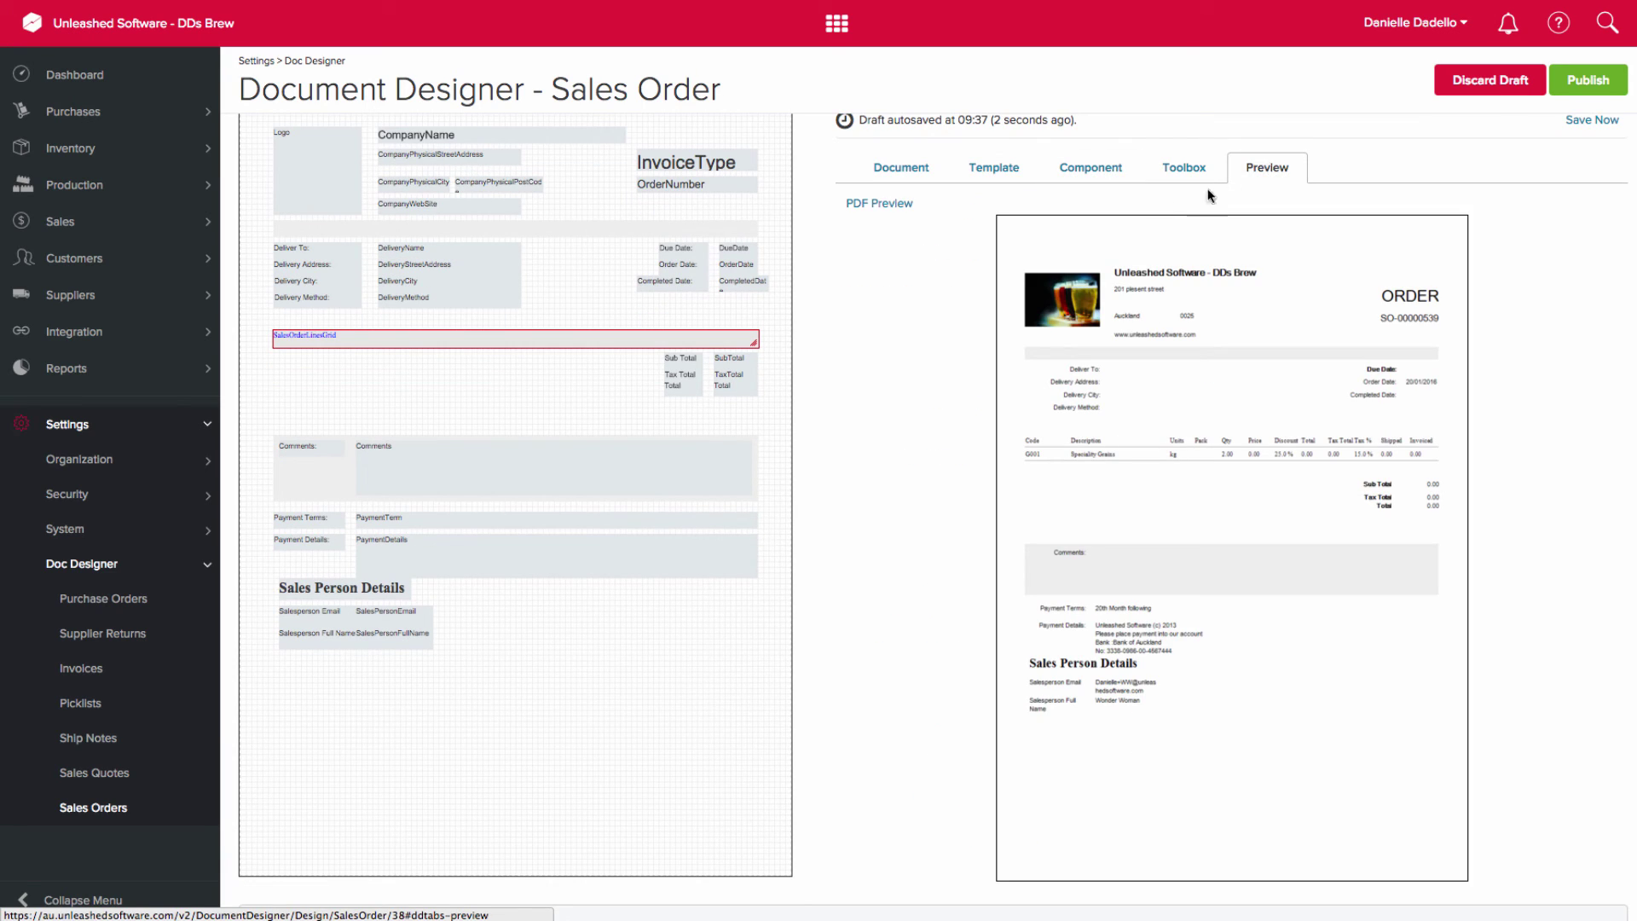
pyautogui.click(902, 206)
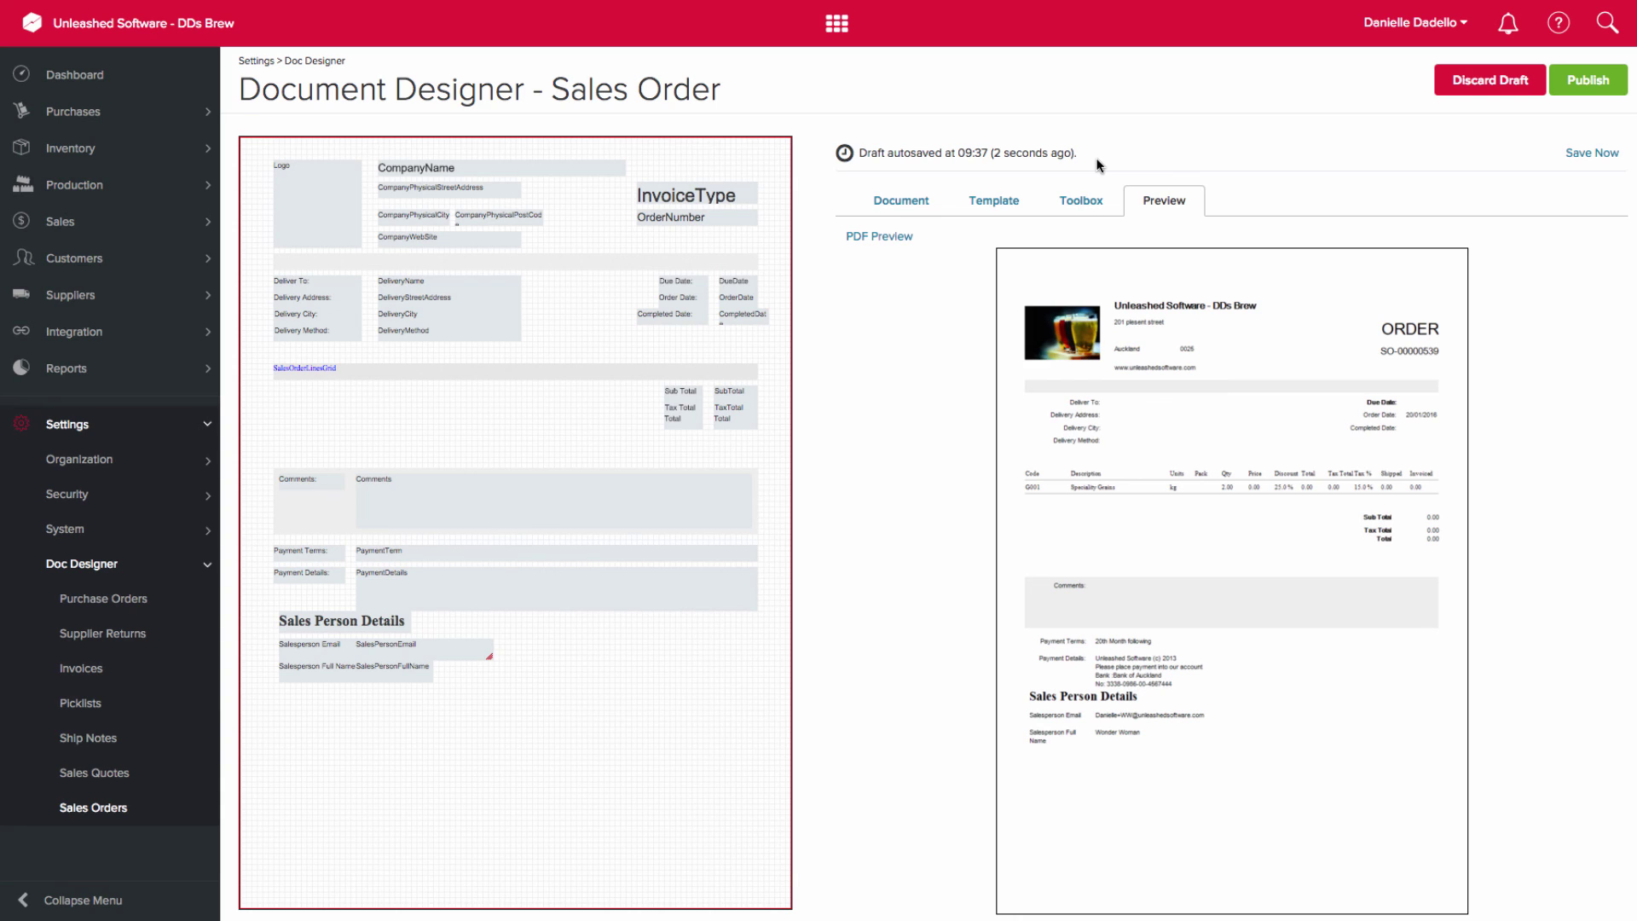
pyautogui.click(1590, 81)
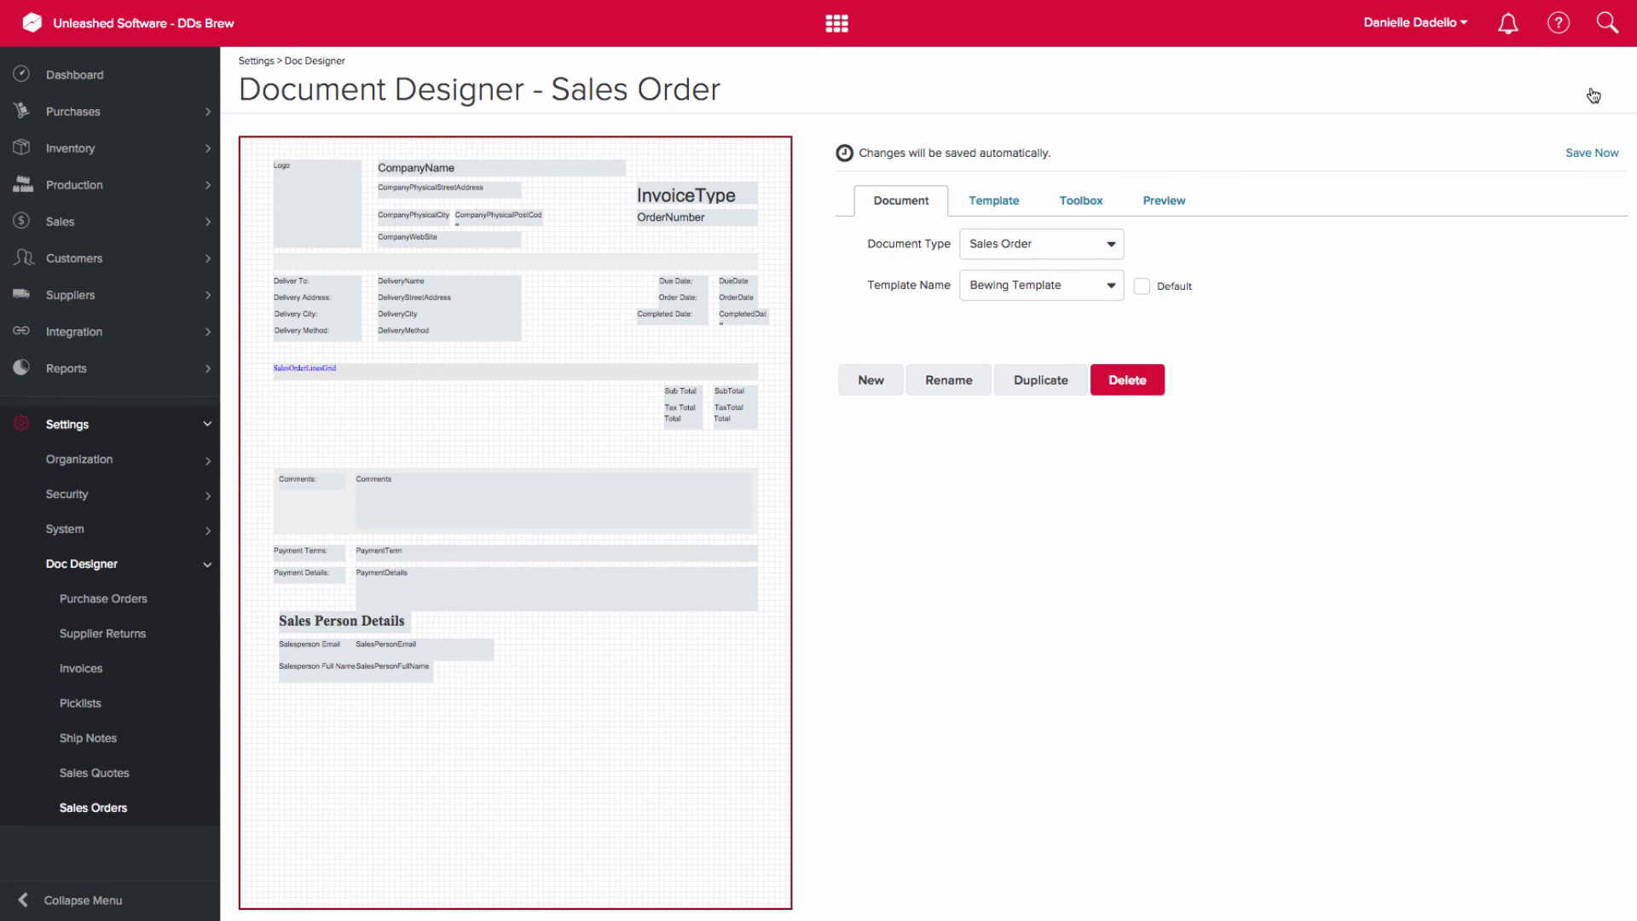